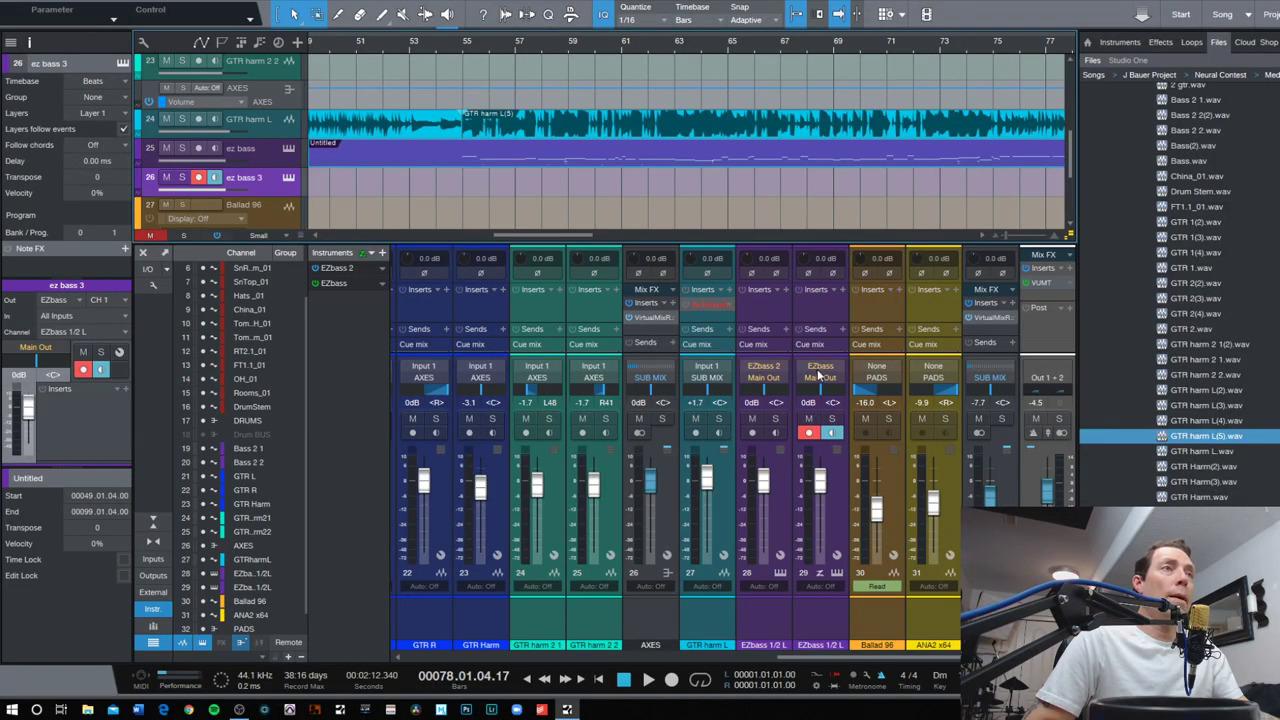
Convert GTR harm L(5).wav to MIDI in the ez bass 3 track's Audio Tracker, using Guitar Audio to Bass MIDI at 140 BPM
left_click(288, 177)
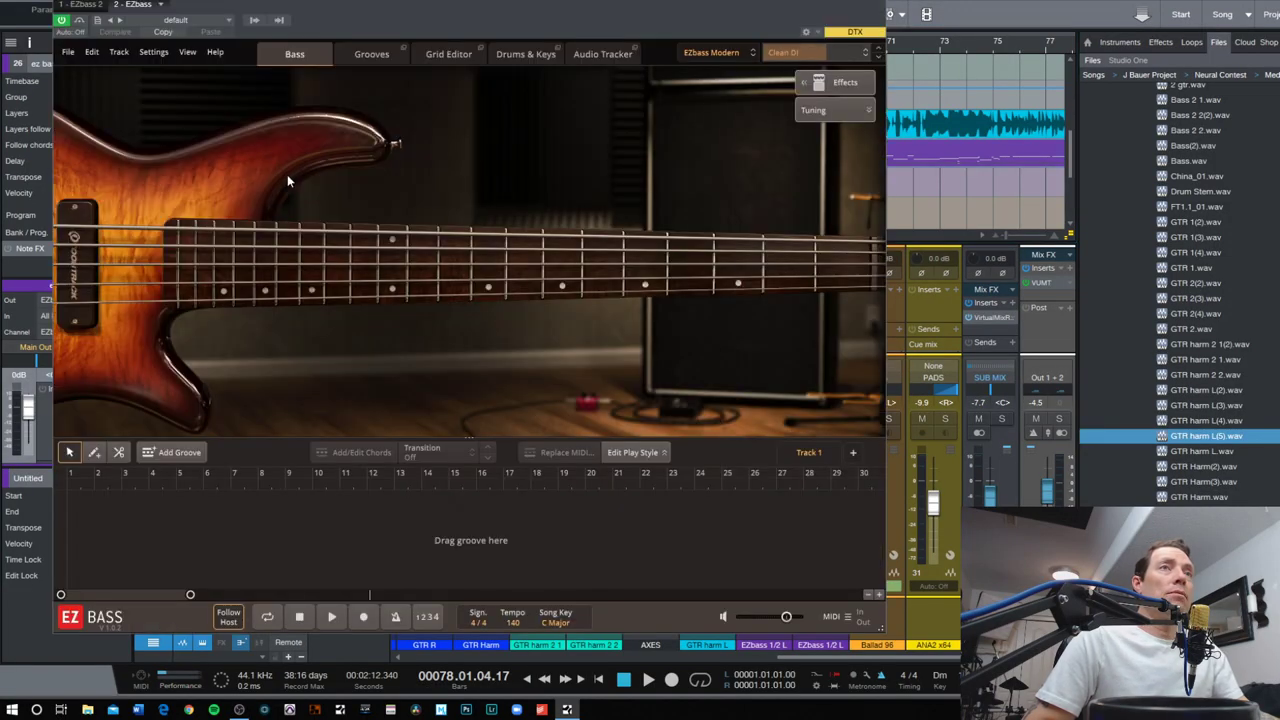
left_click_drag(534, 2, 638, 0)
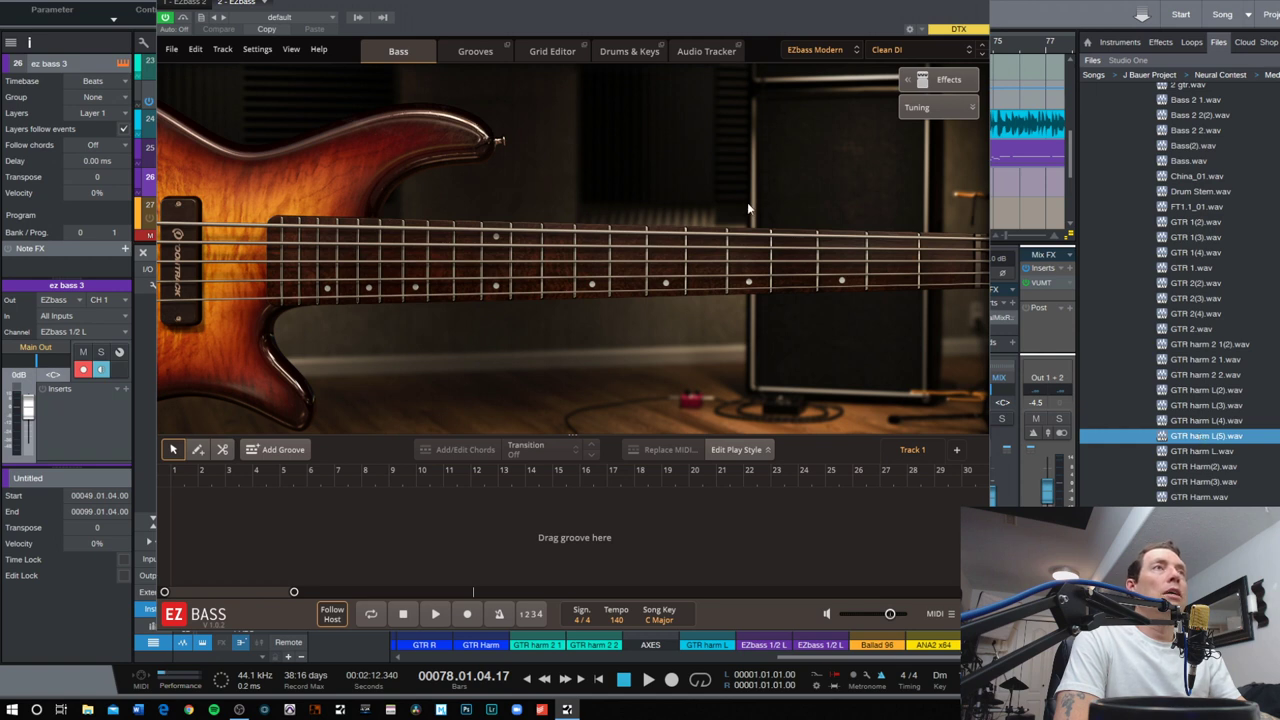
left_click(691, 50)
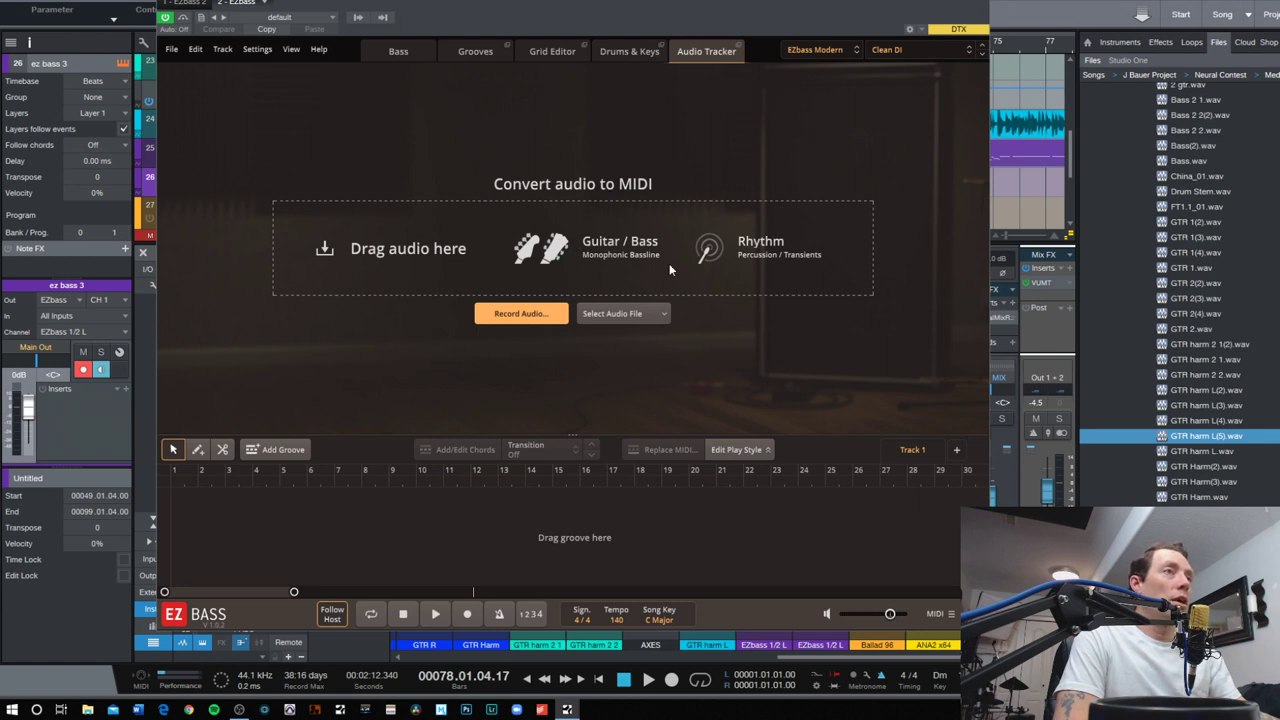
left_click_drag(1183, 437, 573, 250)
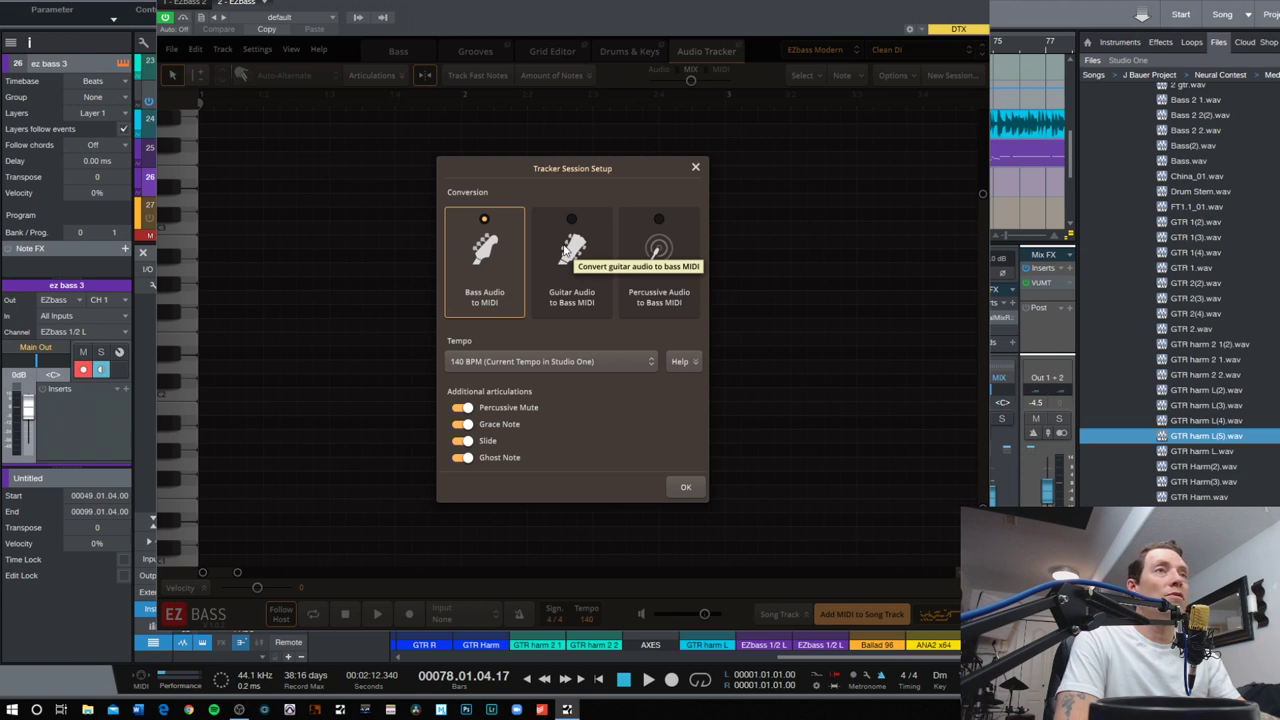
left_click(567, 250)
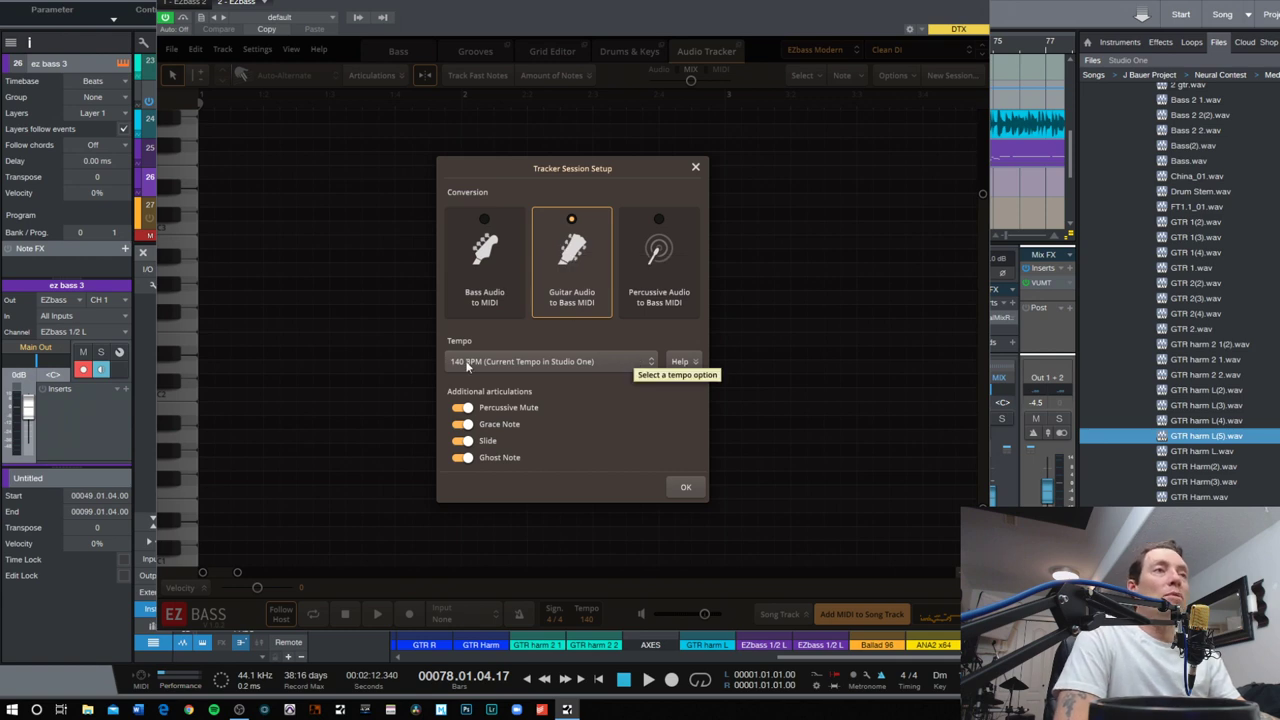
left_click(687, 489)
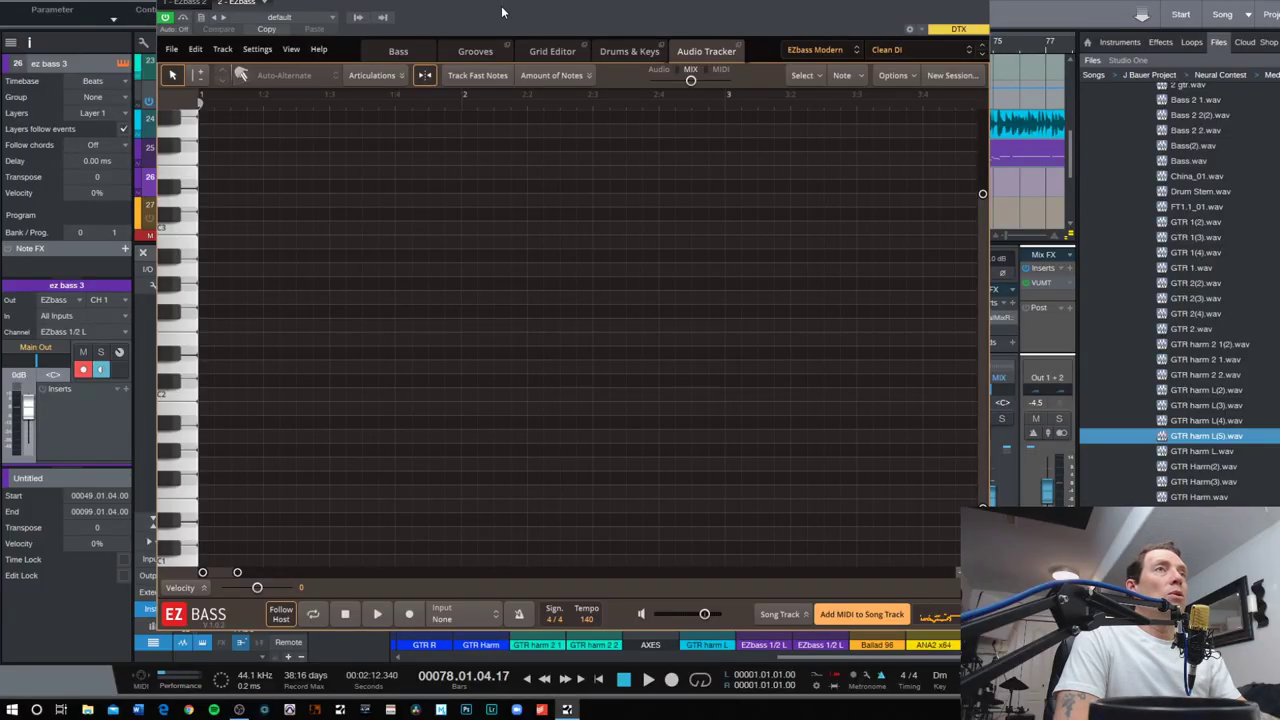
Review the tracked notes, add the MIDI to the song track, and set the song key to D Minor
left_click_drag(600, 4, 656, 17)
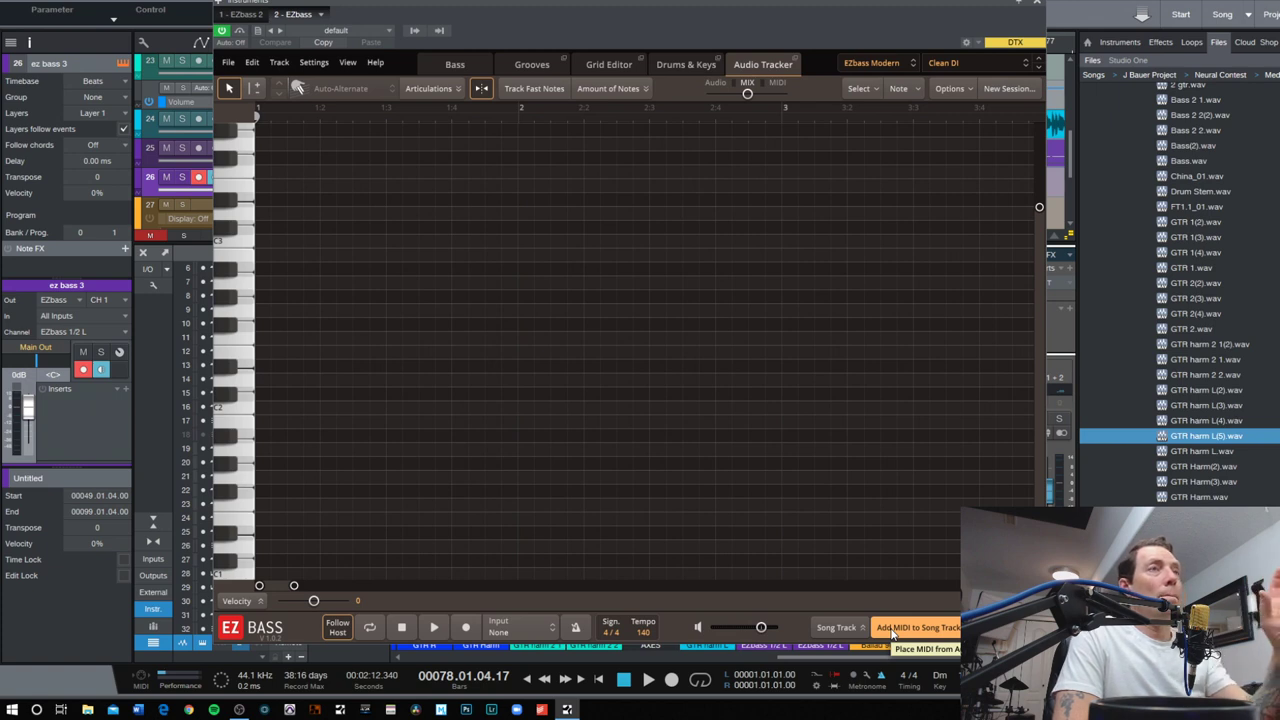
left_click_drag(294, 586, 466, 587)
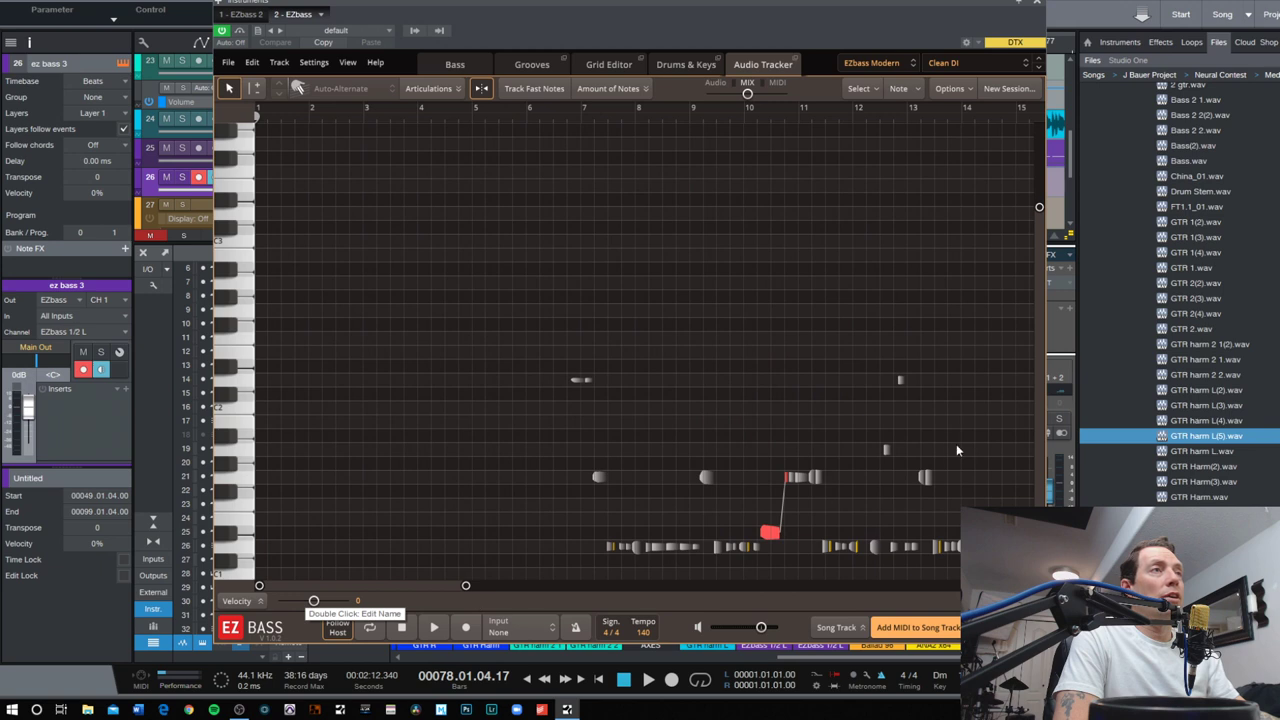
scroll(1039, 312, "down", 2)
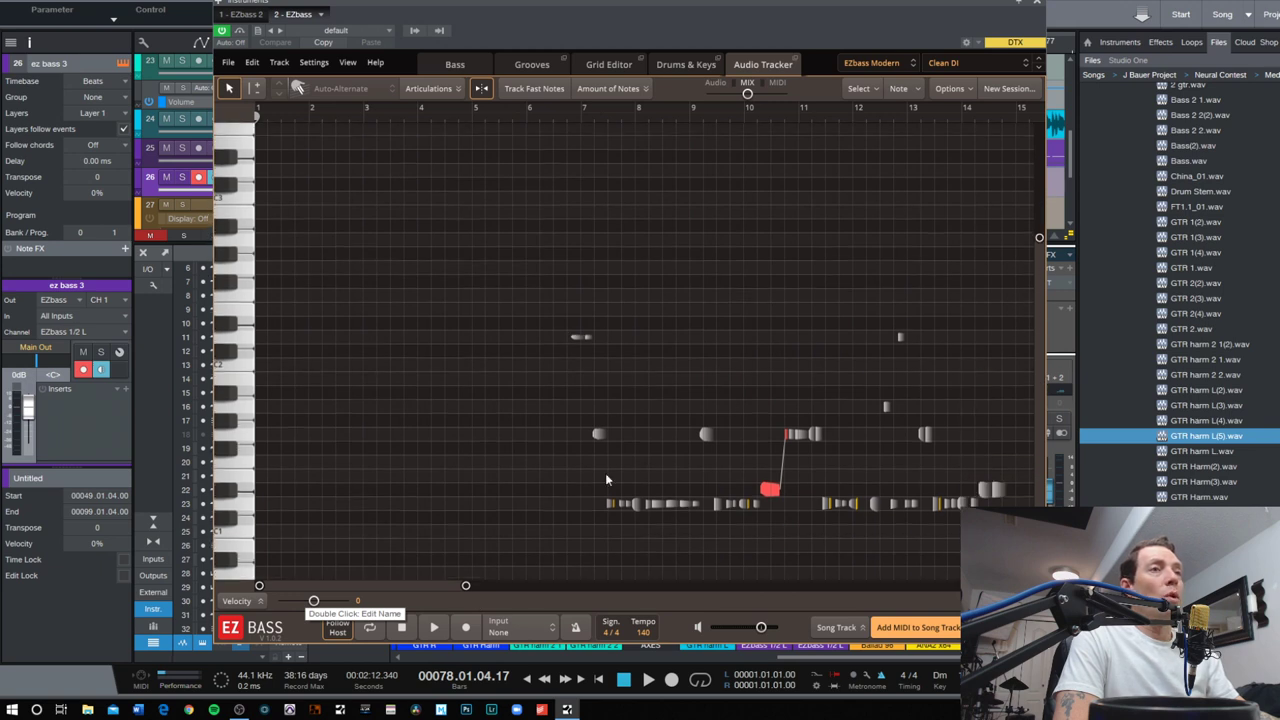
left_click_drag(422, 590, 489, 590)
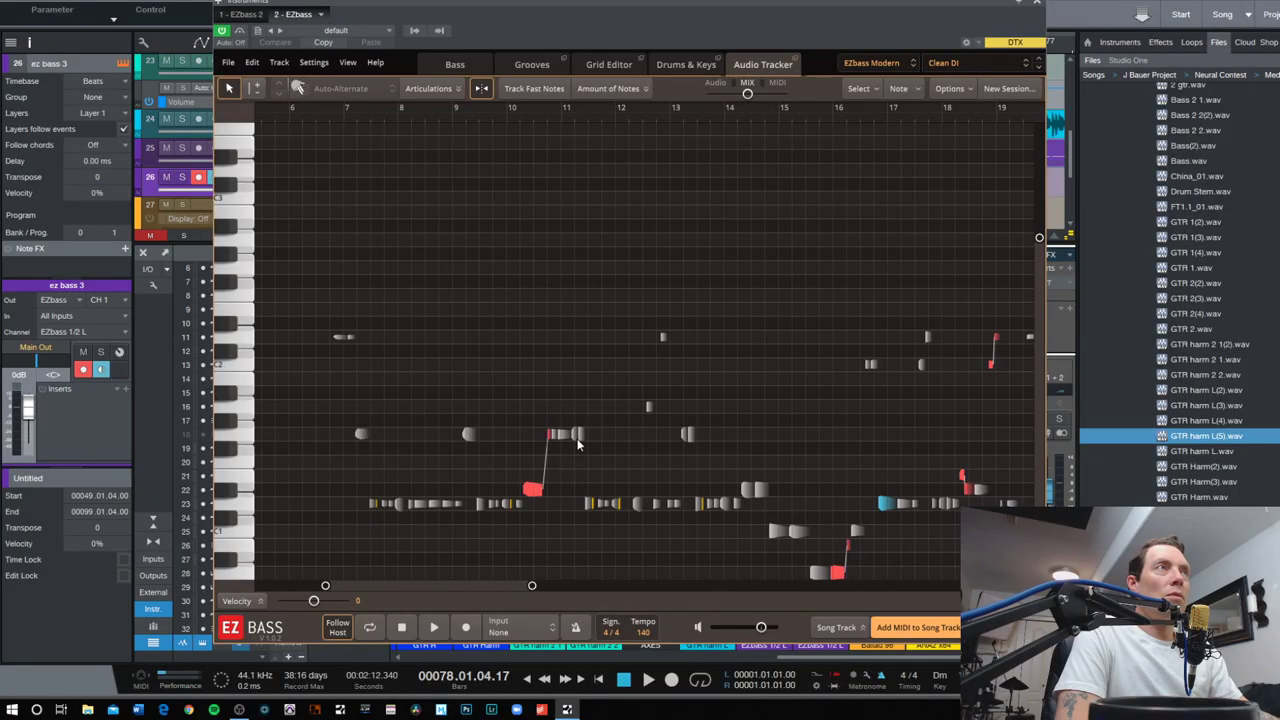
left_click(923, 630)
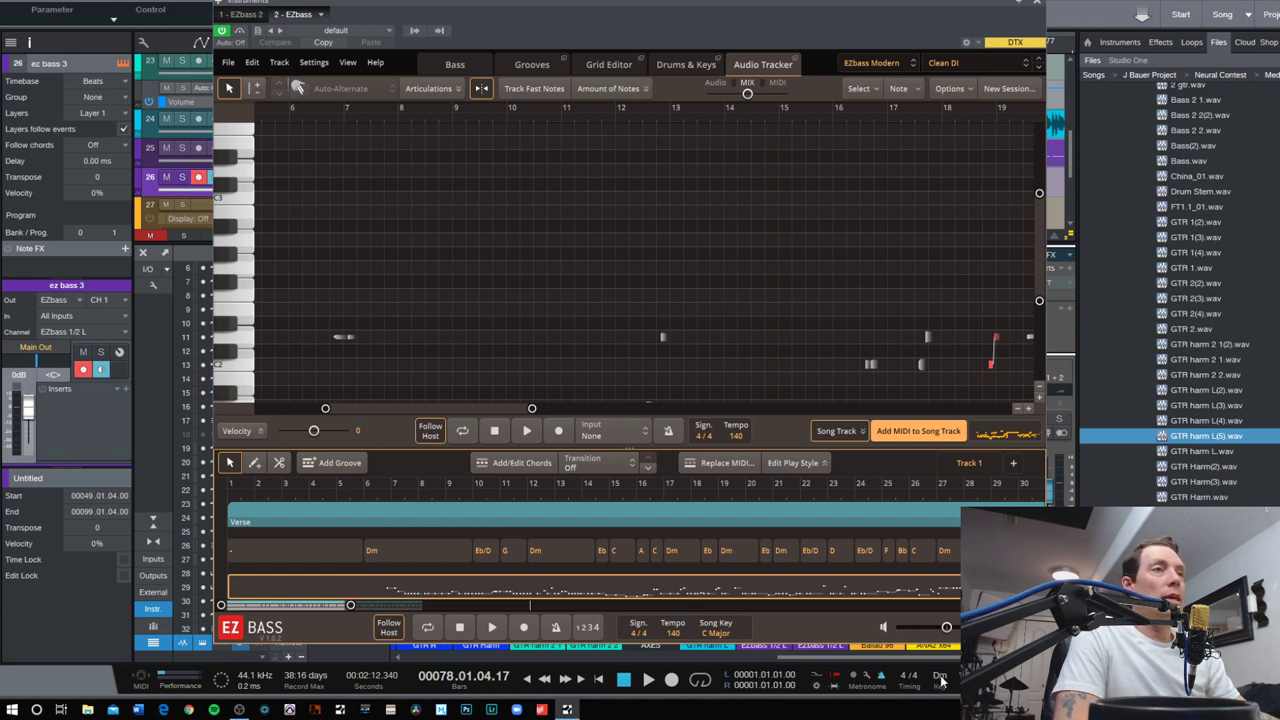
left_click(713, 633)
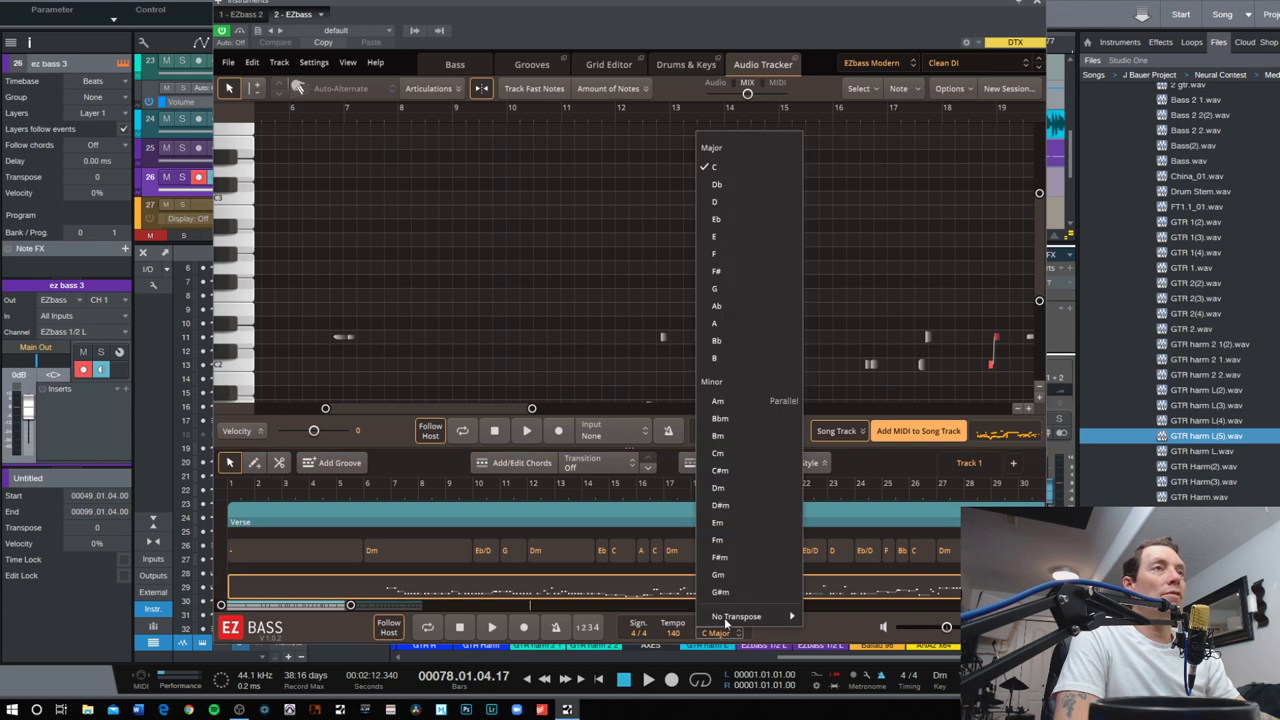
left_click(744, 487)
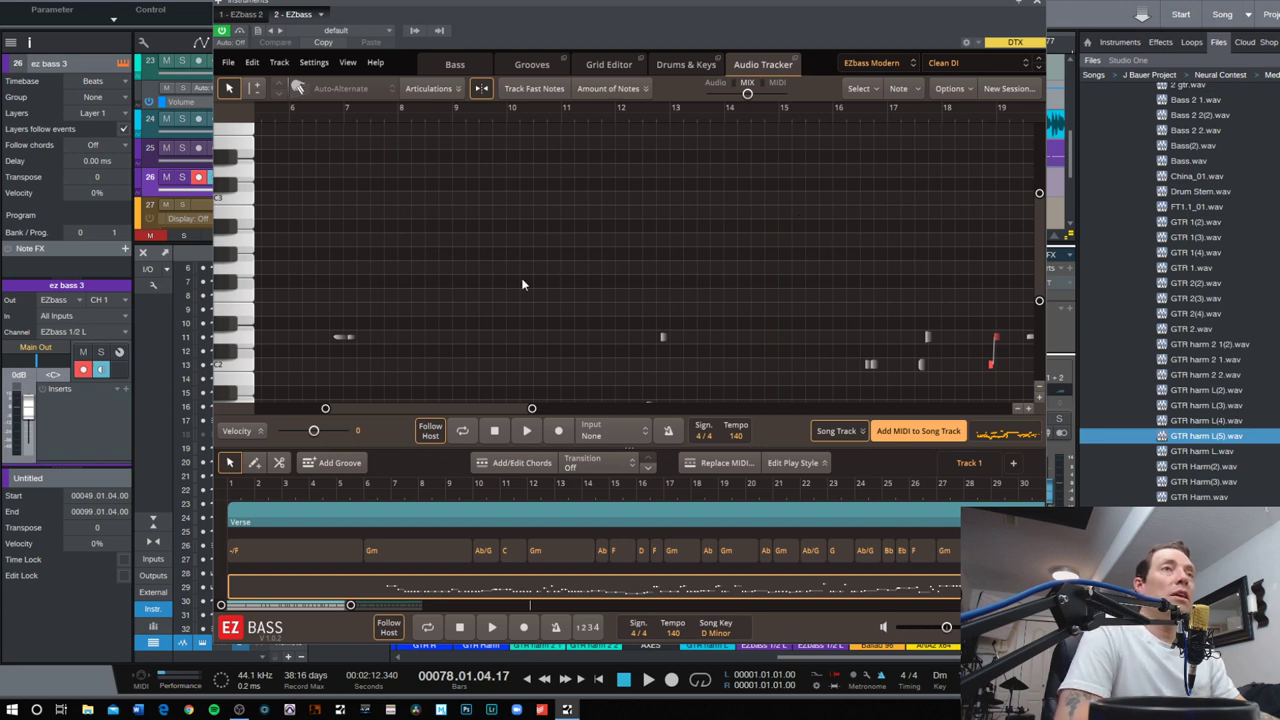
Play back the tracked MIDI while auditioning the Deep and Bright, Distorted Metal, and Distorted Metal Pick presets, then stop playback
left_click(528, 432)
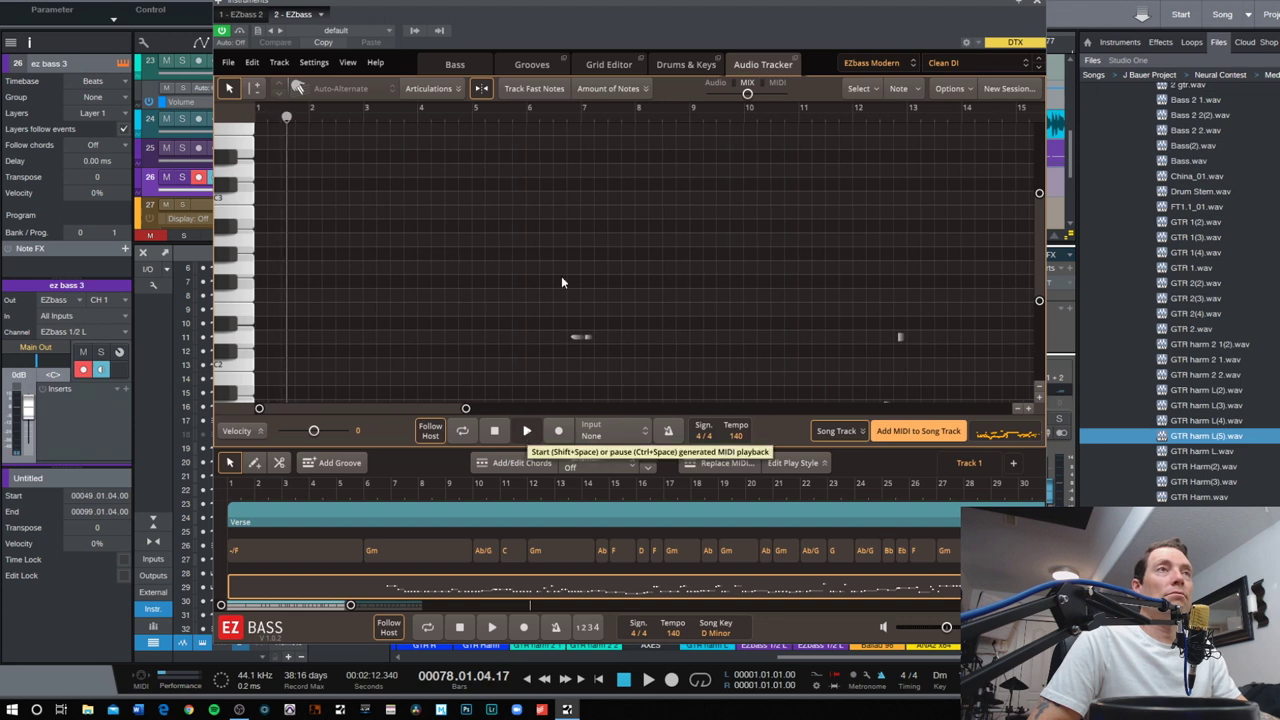
left_click(552, 110)
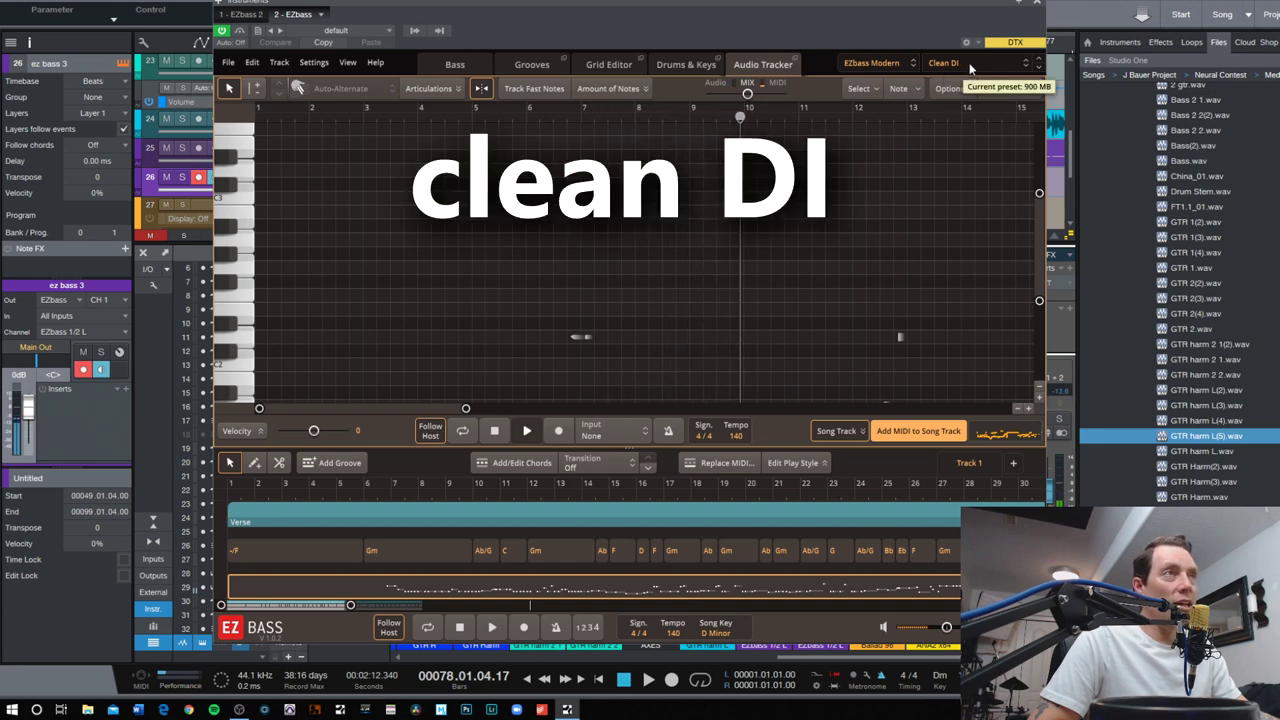
left_click(968, 64)
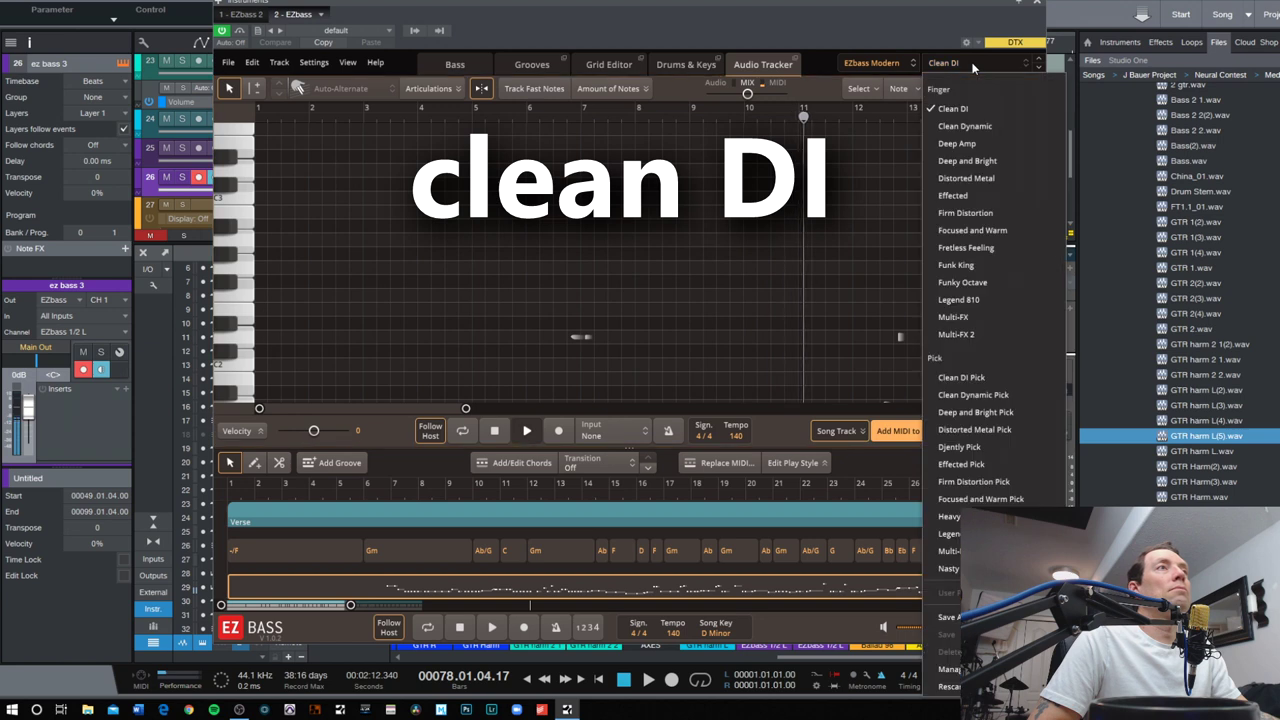
left_click(962, 161)
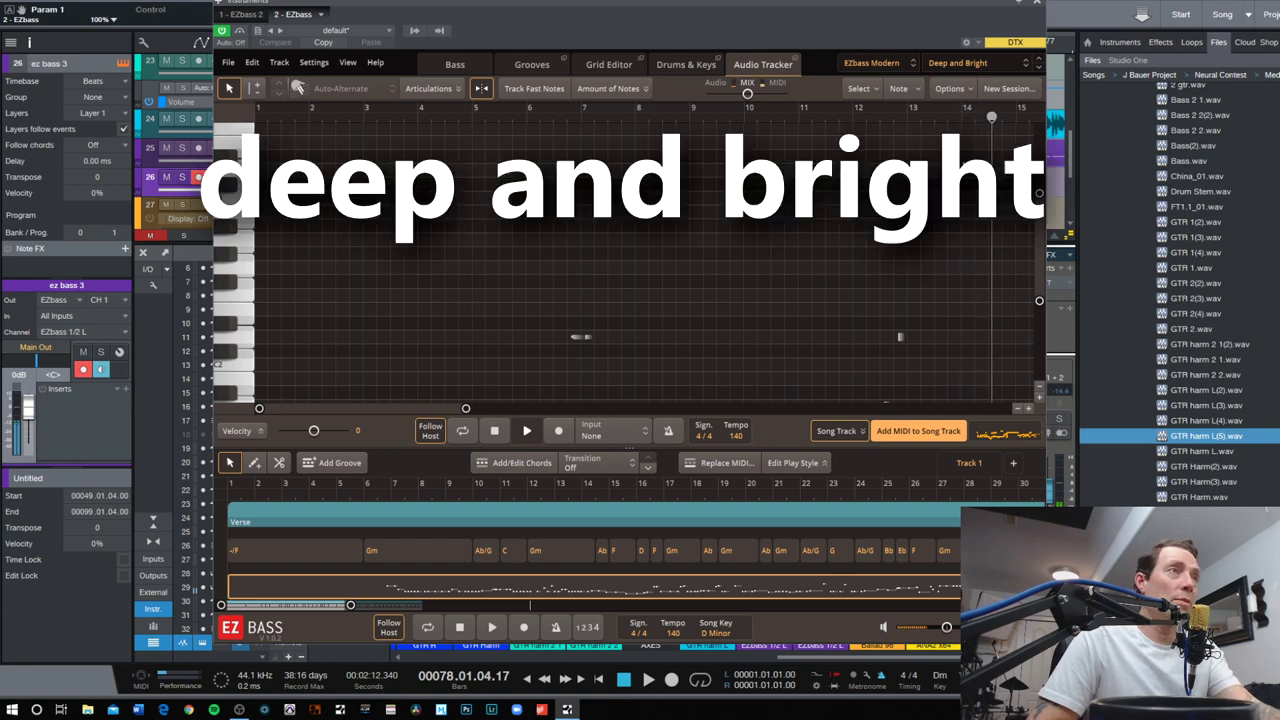
left_click(985, 63)
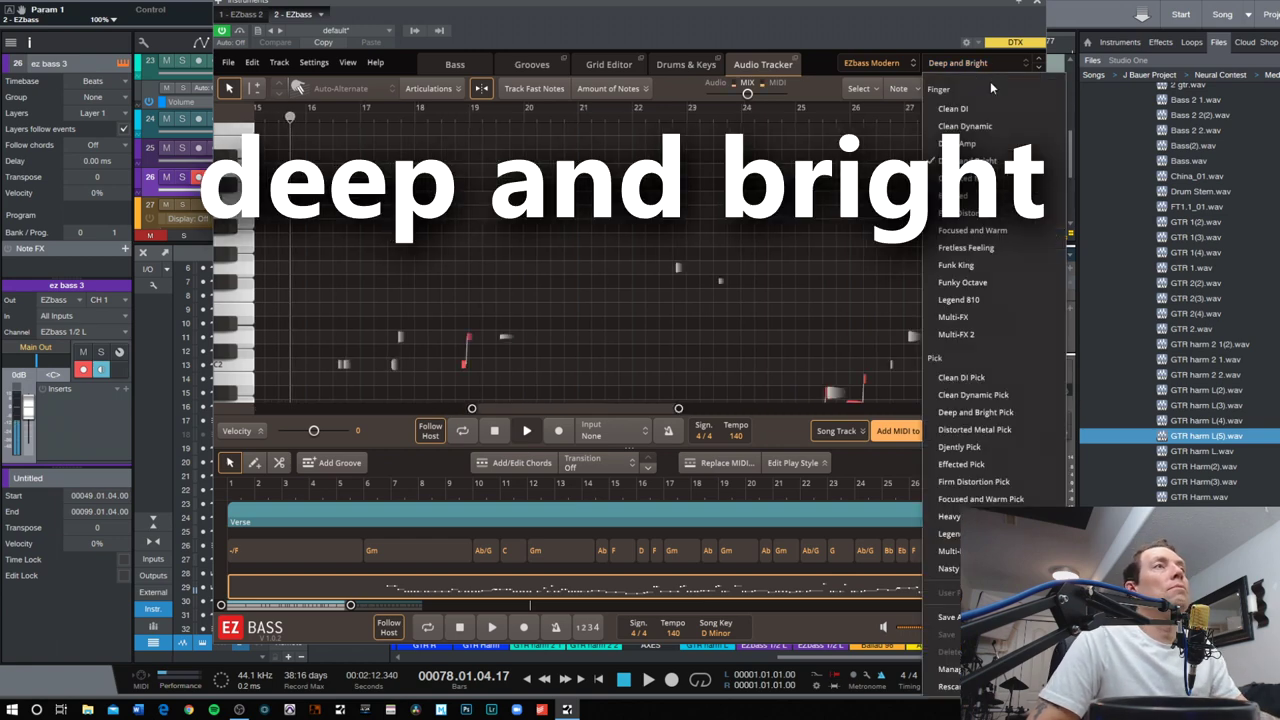
left_click(975, 178)
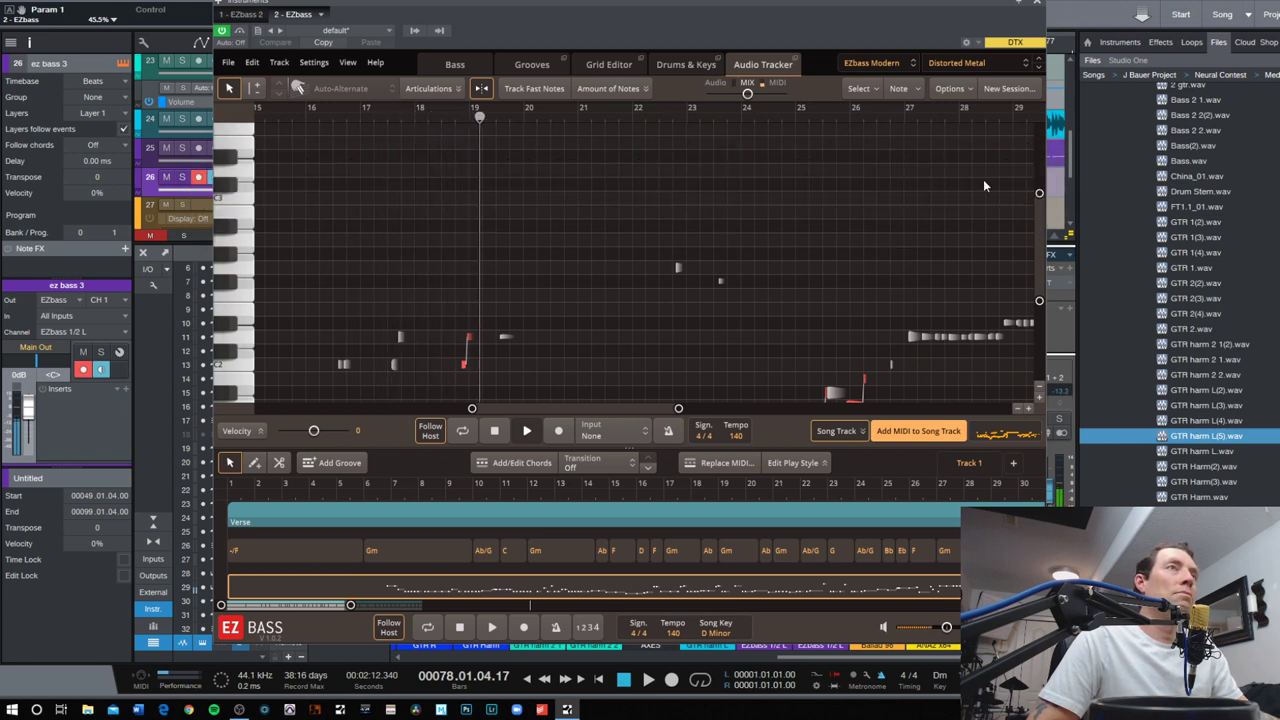
left_click(994, 62)
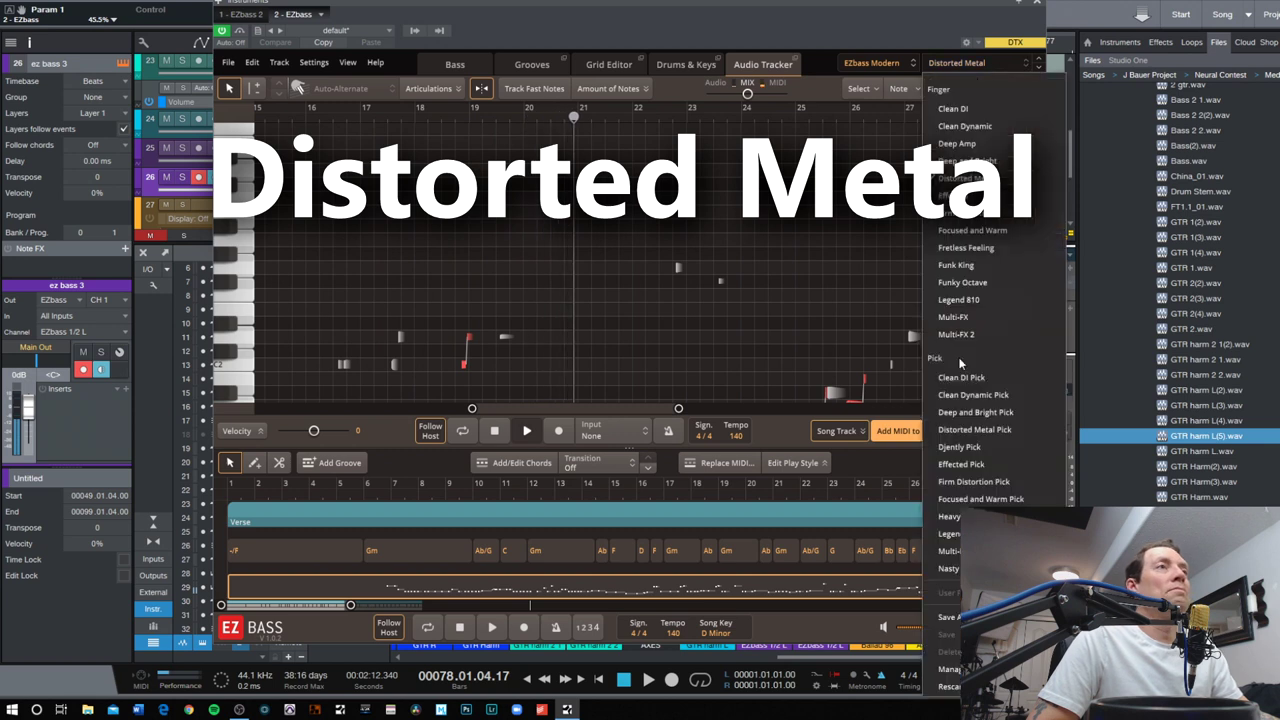
left_click(975, 430)
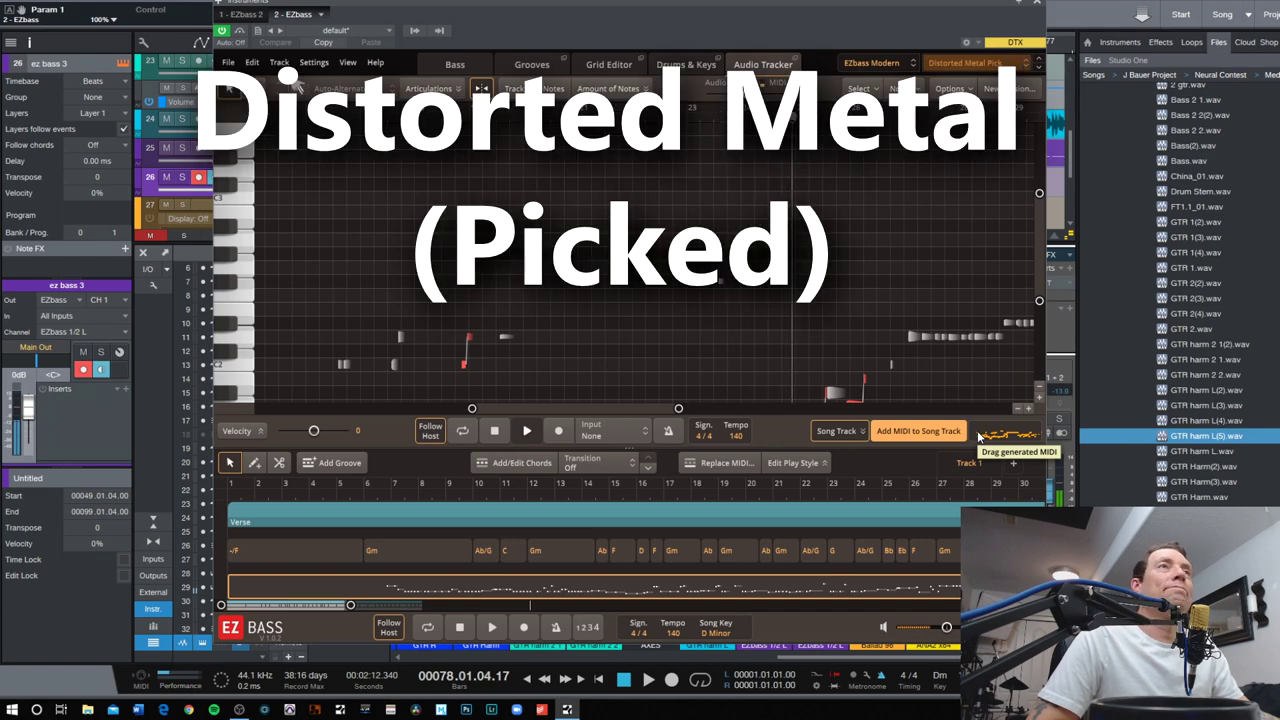
left_click(495, 433)
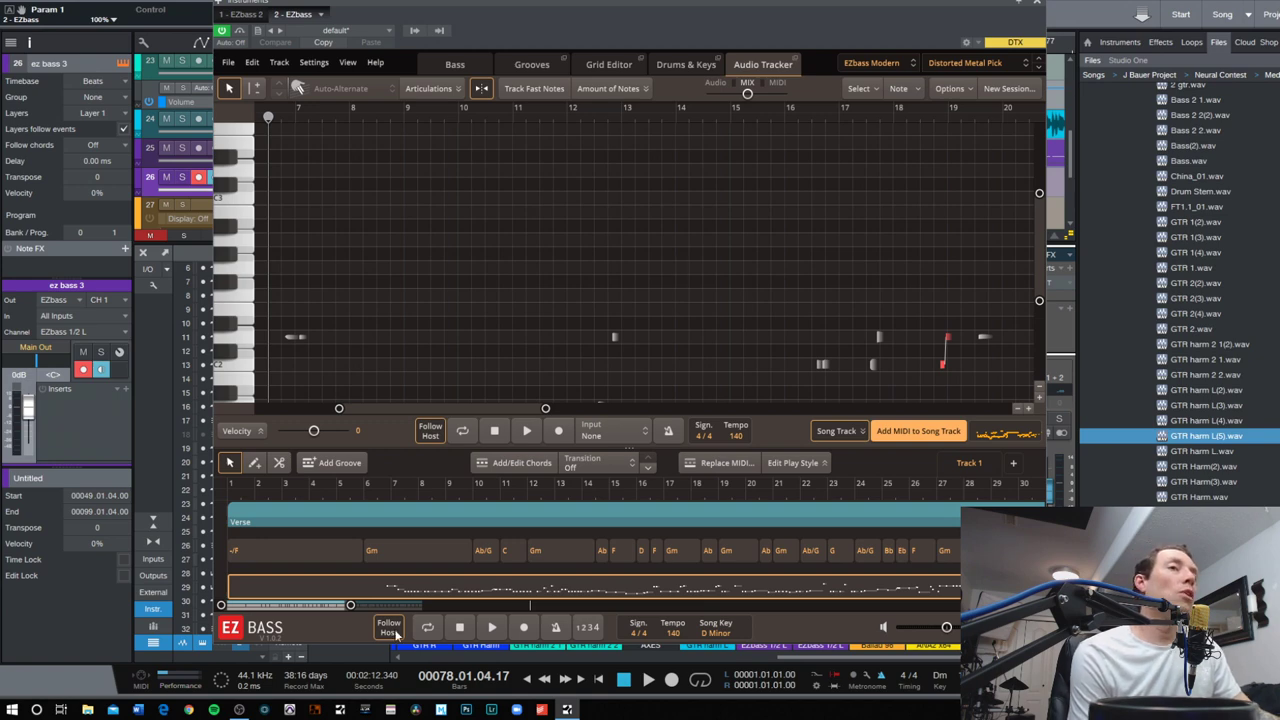
Close the instrument window and remove the ez bass 3 track together with its instrument
left_click_drag(665, 6, 550, 8)
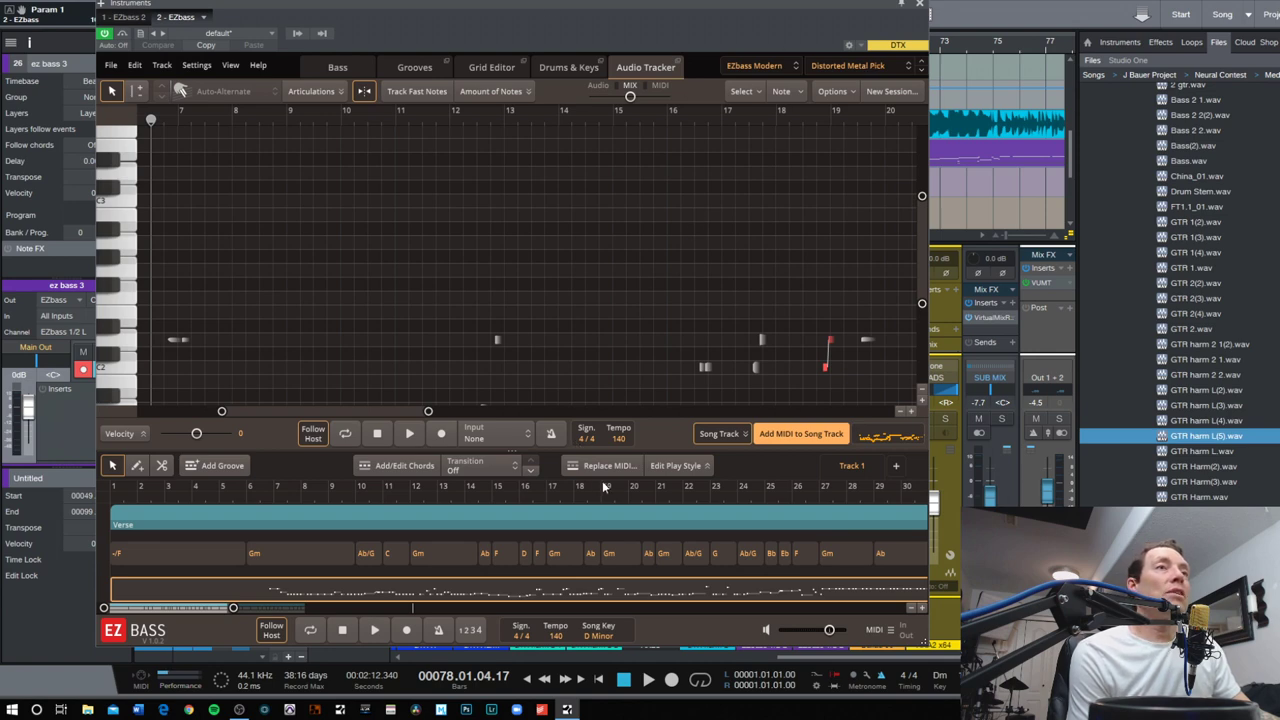
left_click(921, 6)
right_click(273, 186)
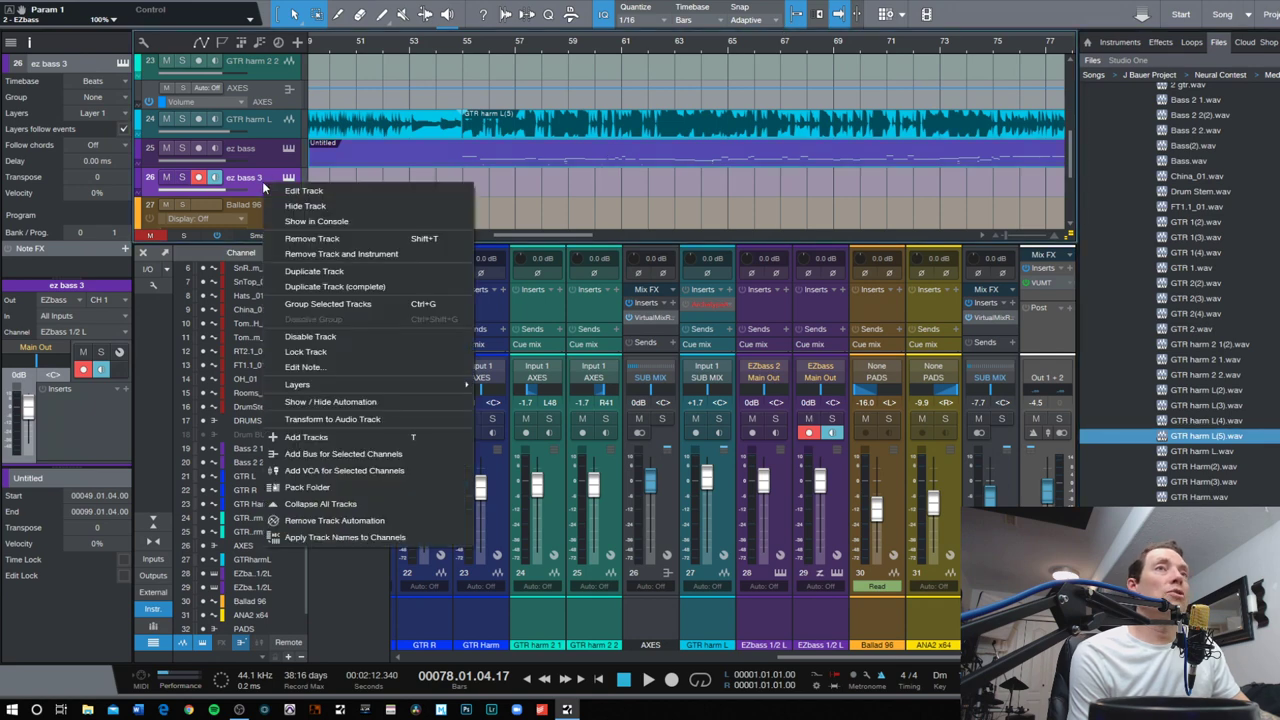
left_click(310, 262)
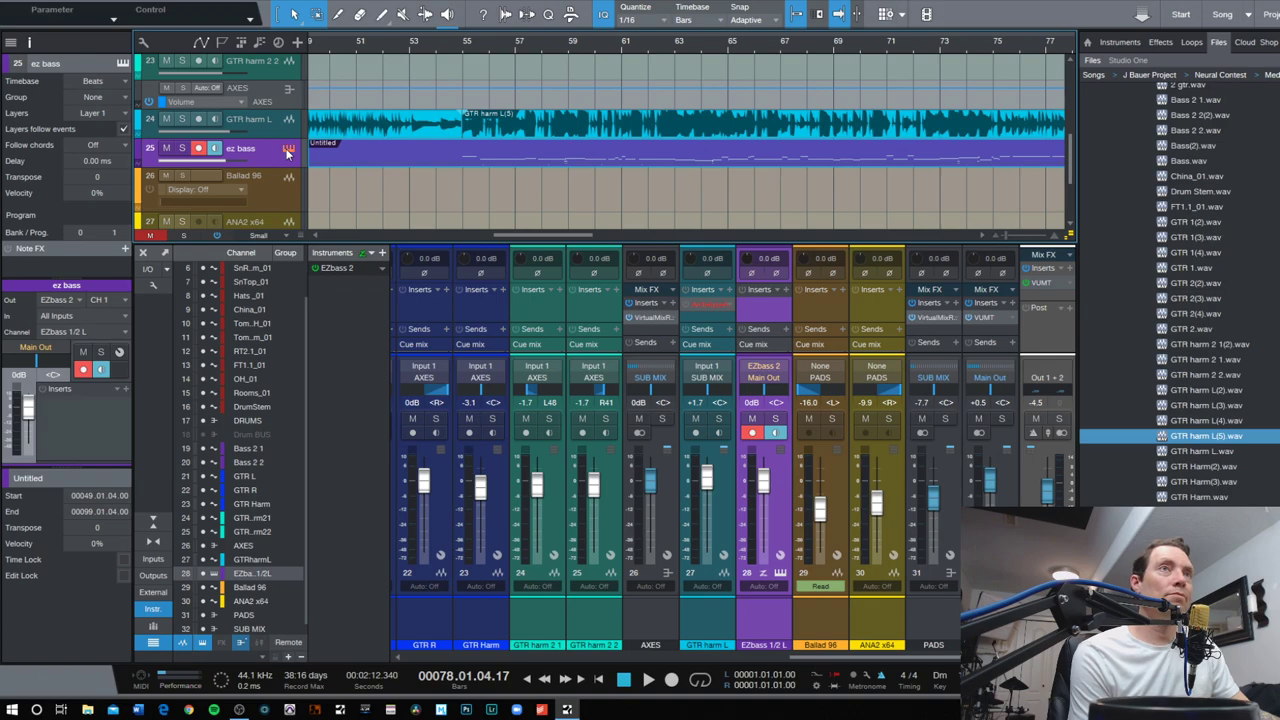
Open the ez bass track's instrument and try placing its bass MIDI block on the ez bass track in the arrangement
left_click(287, 151)
left_click_drag(548, 3, 935, 3)
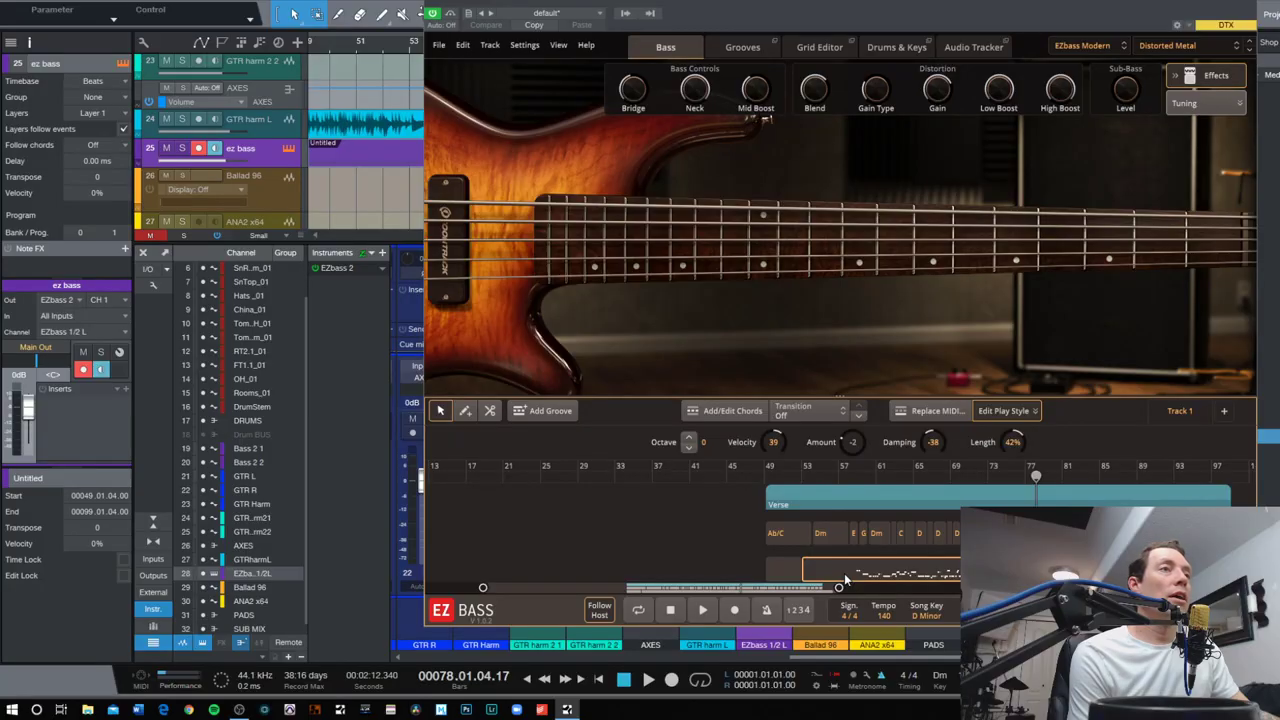
left_click_drag(840, 575, 461, 258)
left_click_drag(409, 188, 372, 165)
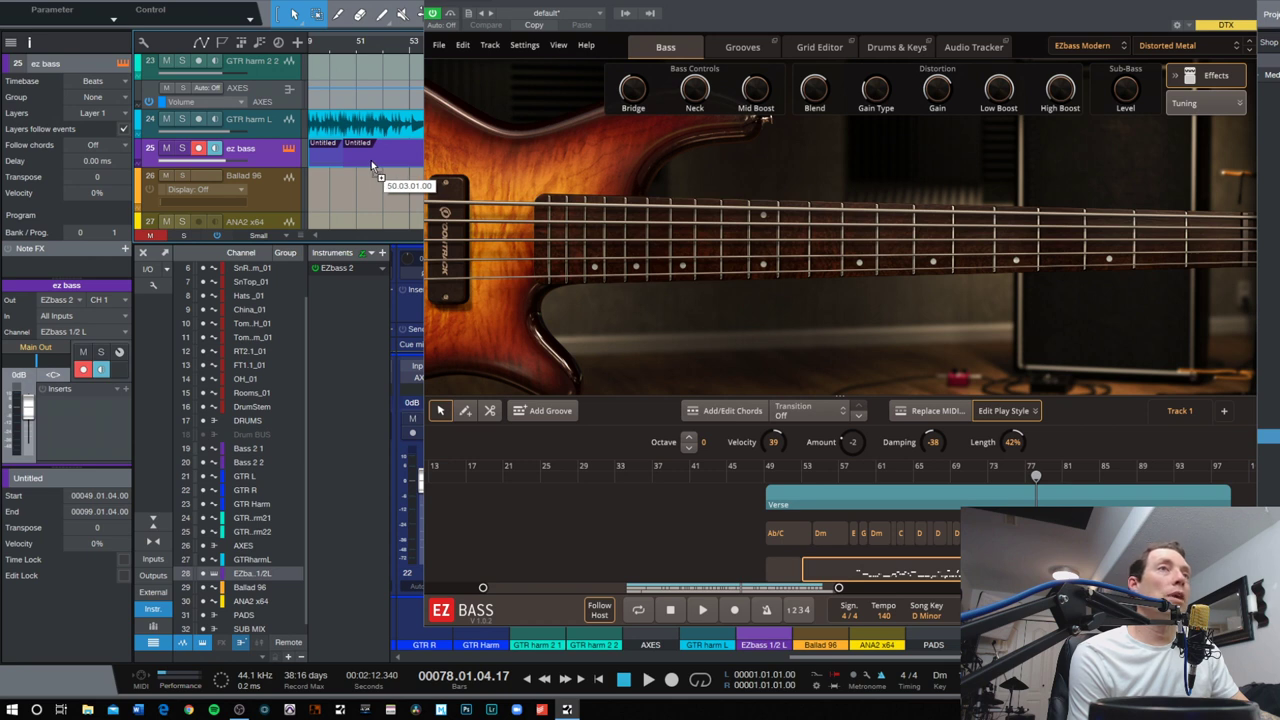
left_click_drag(371, 160, 811, 573)
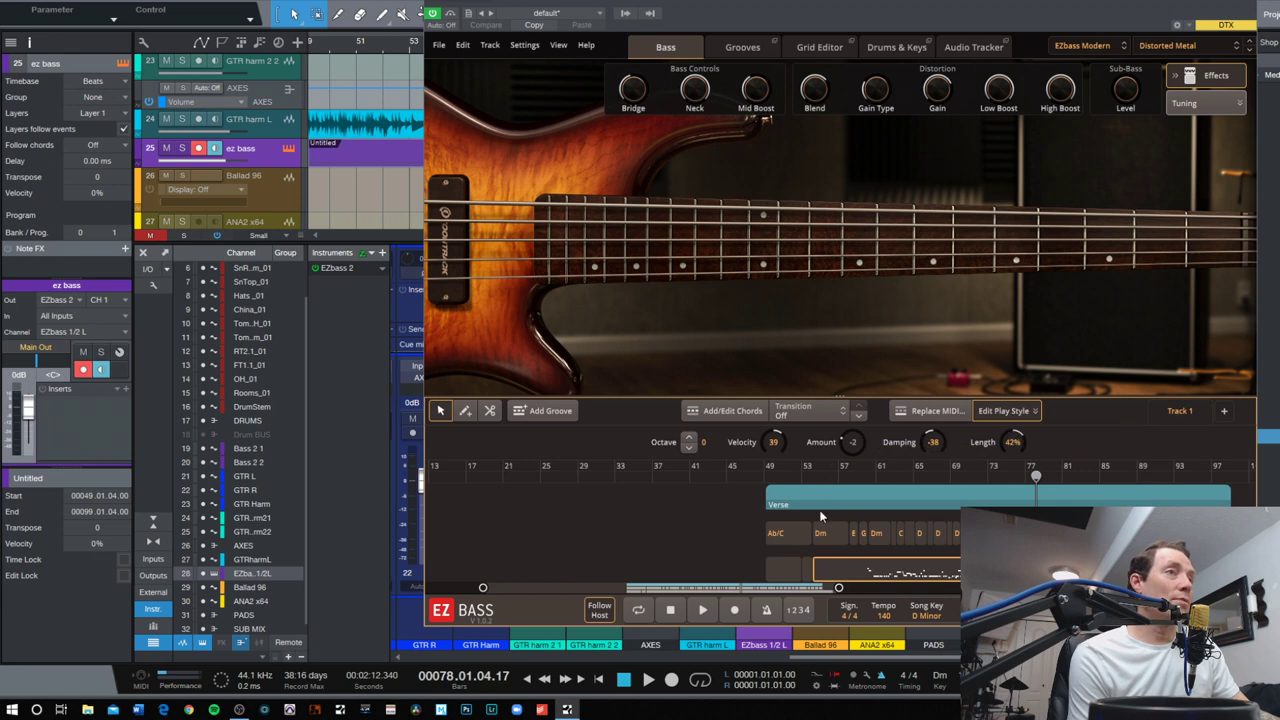
View the Edit Play Style controls for octave, velocity, amount, damping, and length on the bass part, then hide them
left_click_drag(727, 589, 828, 591)
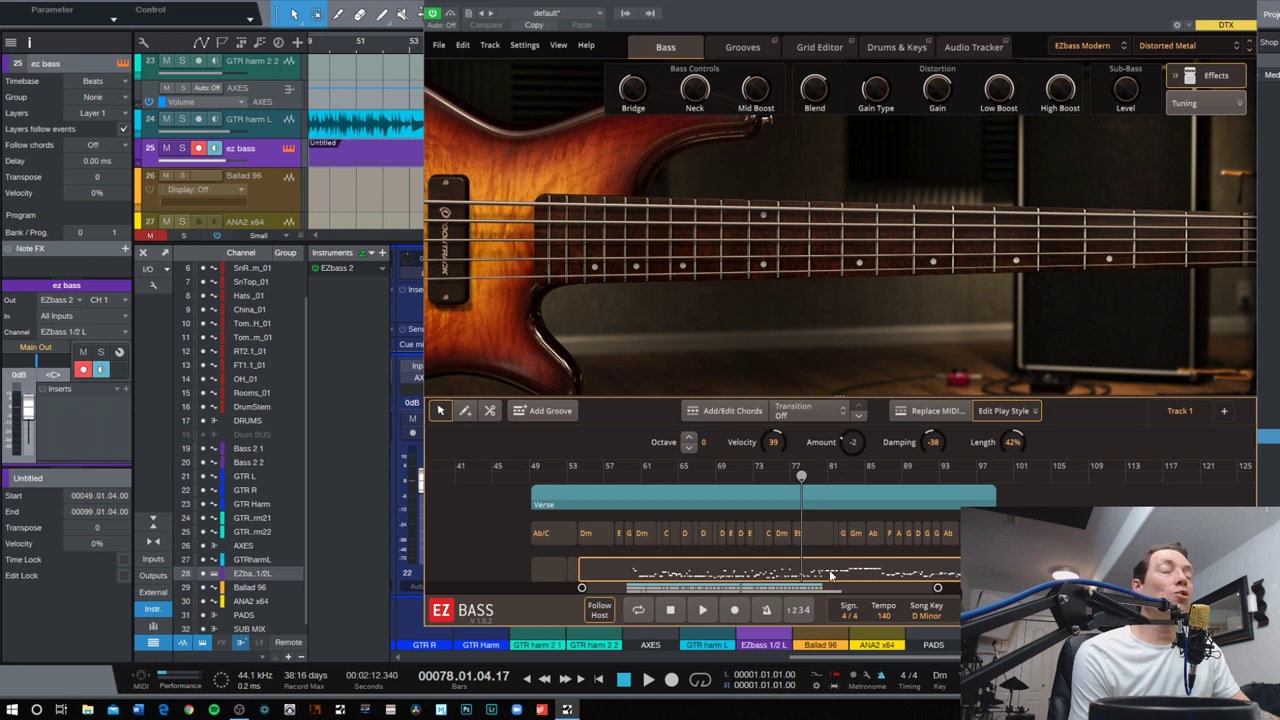
left_click(1018, 416)
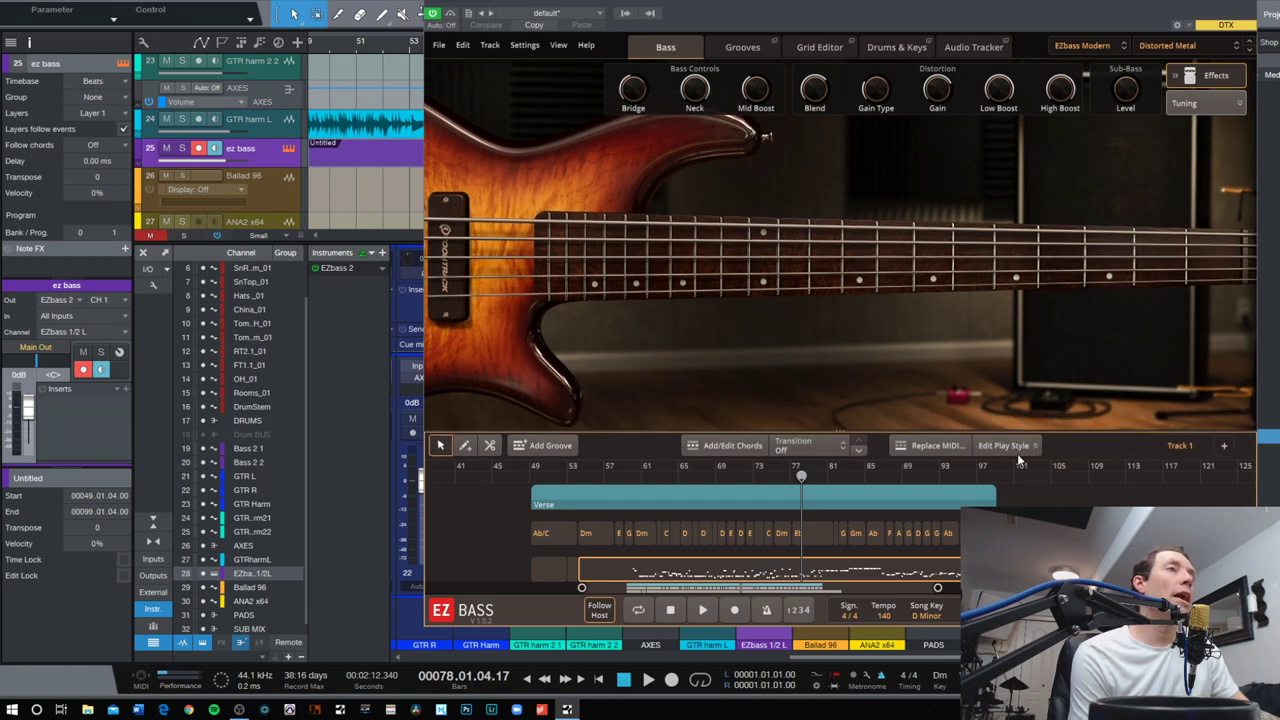
left_click(1020, 447)
left_click(1005, 412)
left_click(1003, 444)
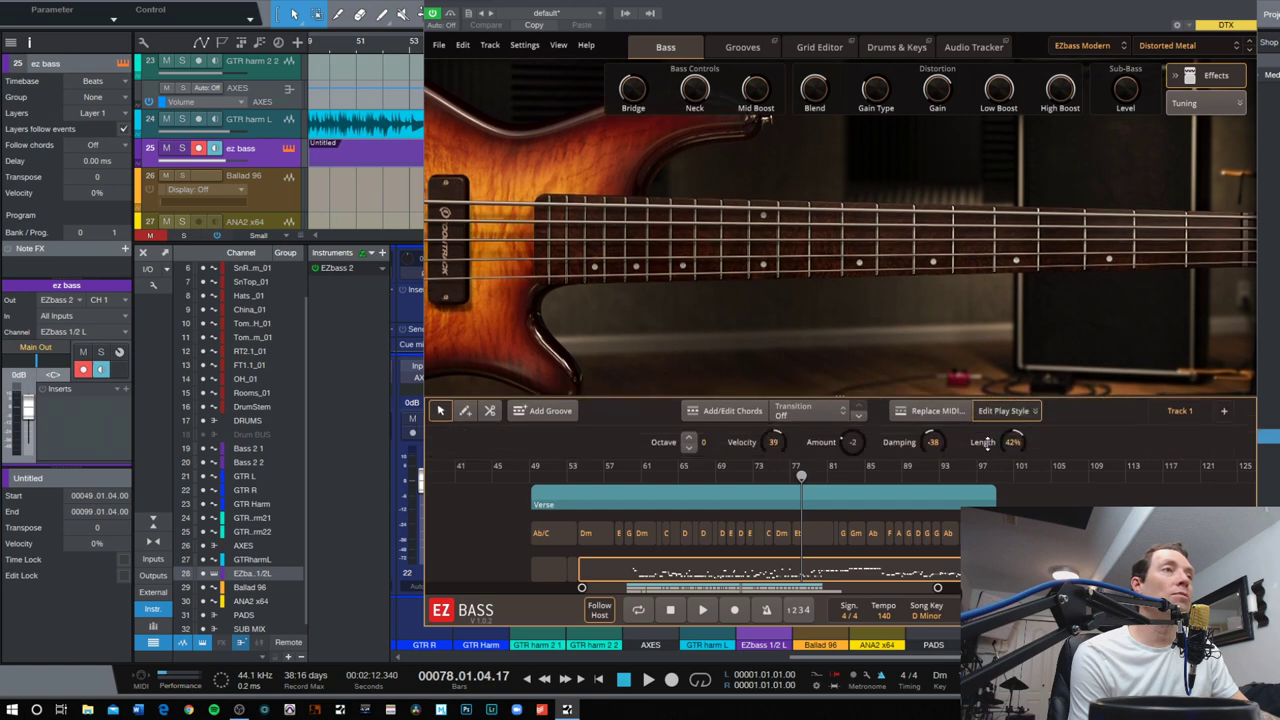
left_click(1008, 411)
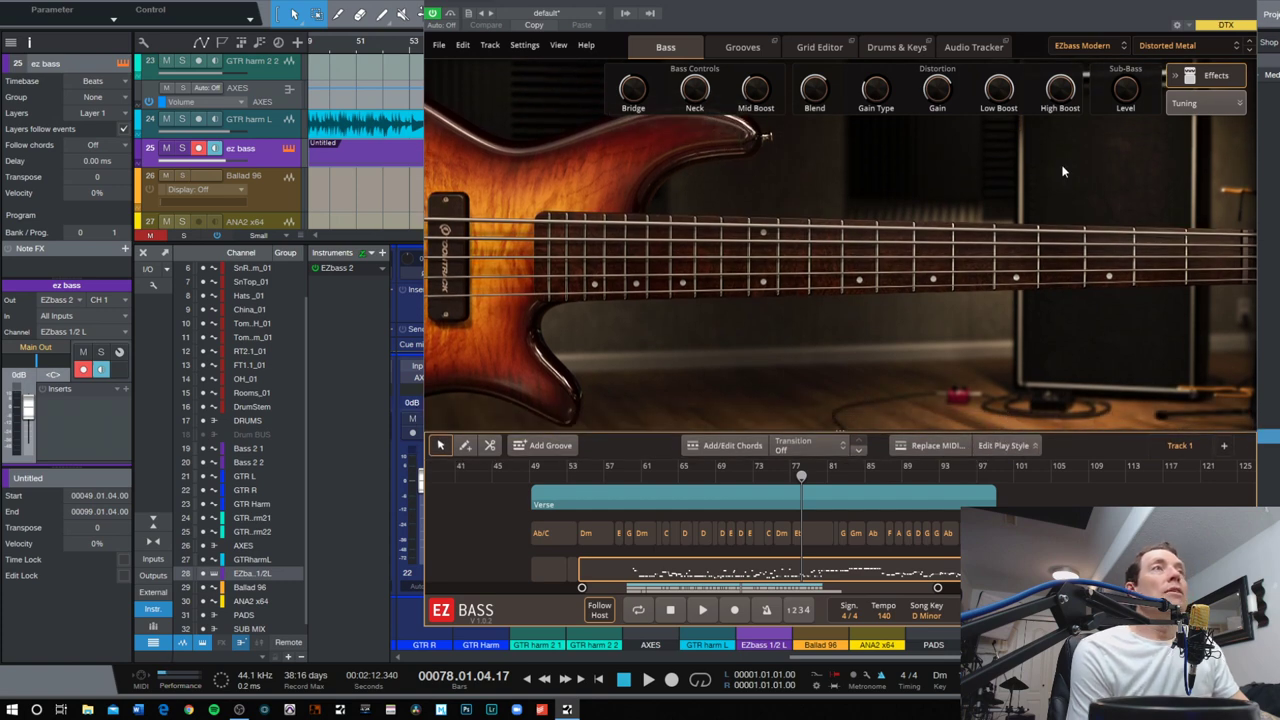
Reload the finger-style Distorted Metal preset on the ez bass track's instrument
left_click(1168, 46)
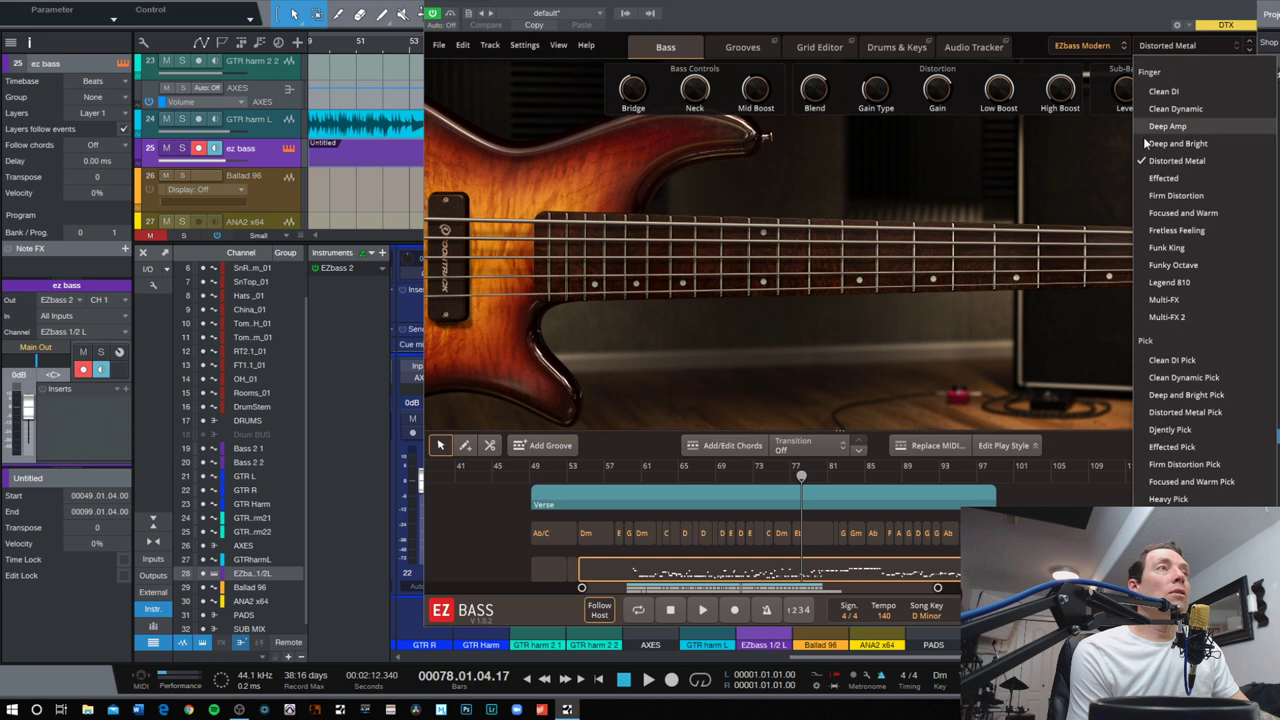
left_click(1170, 162)
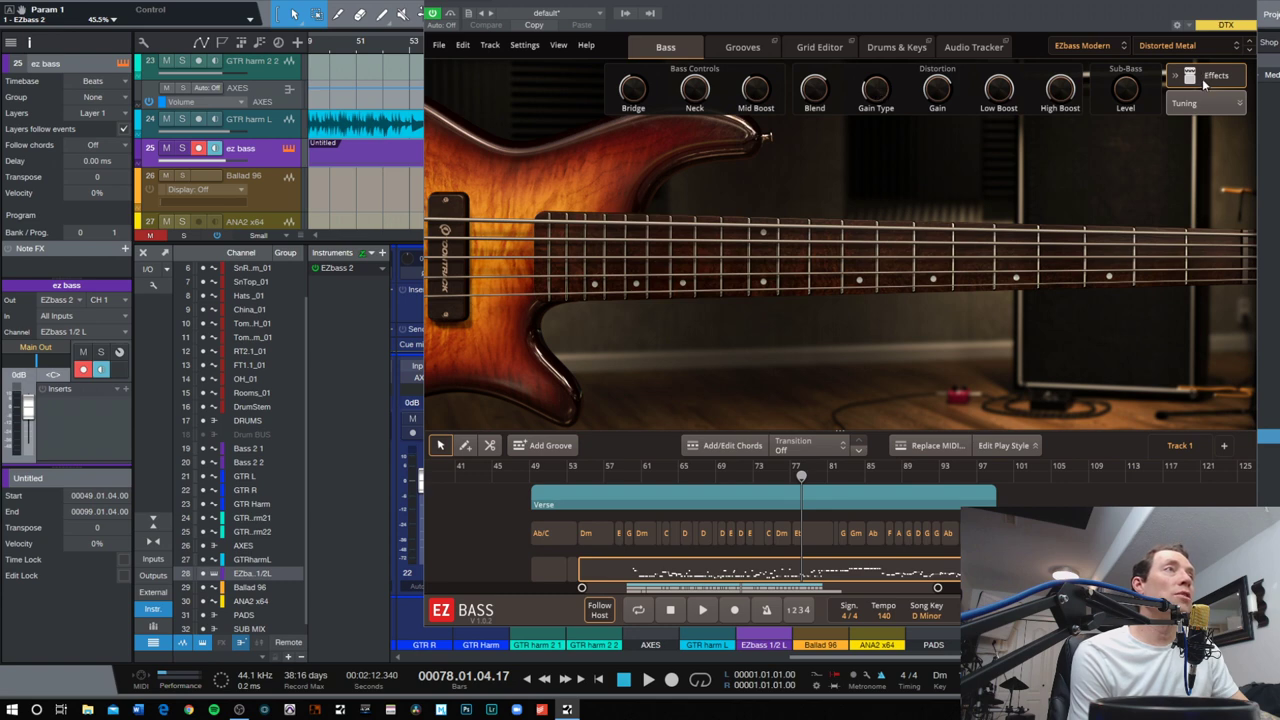
mouse_move(1190, 80)
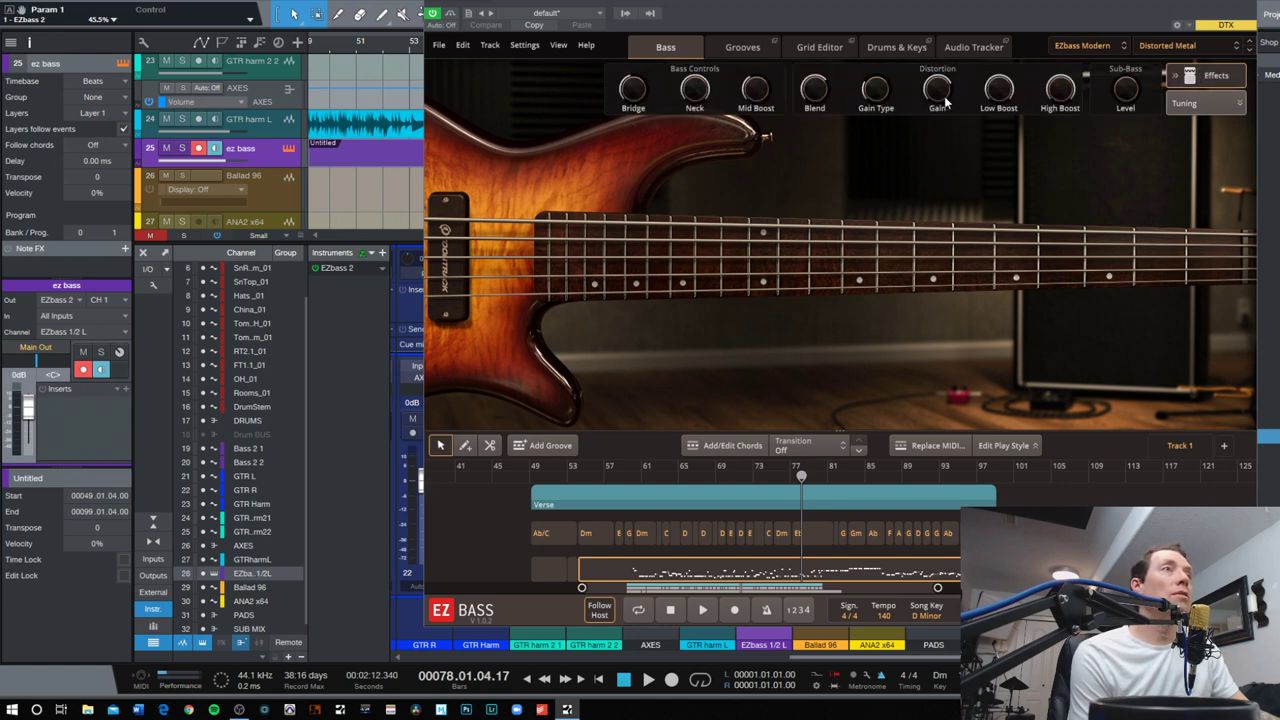
Set the Sub-Bass Level to 10% on the ez bass instrument and audition the part with EZbass's own playback
left_click_drag(1127, 100, 1130, 92)
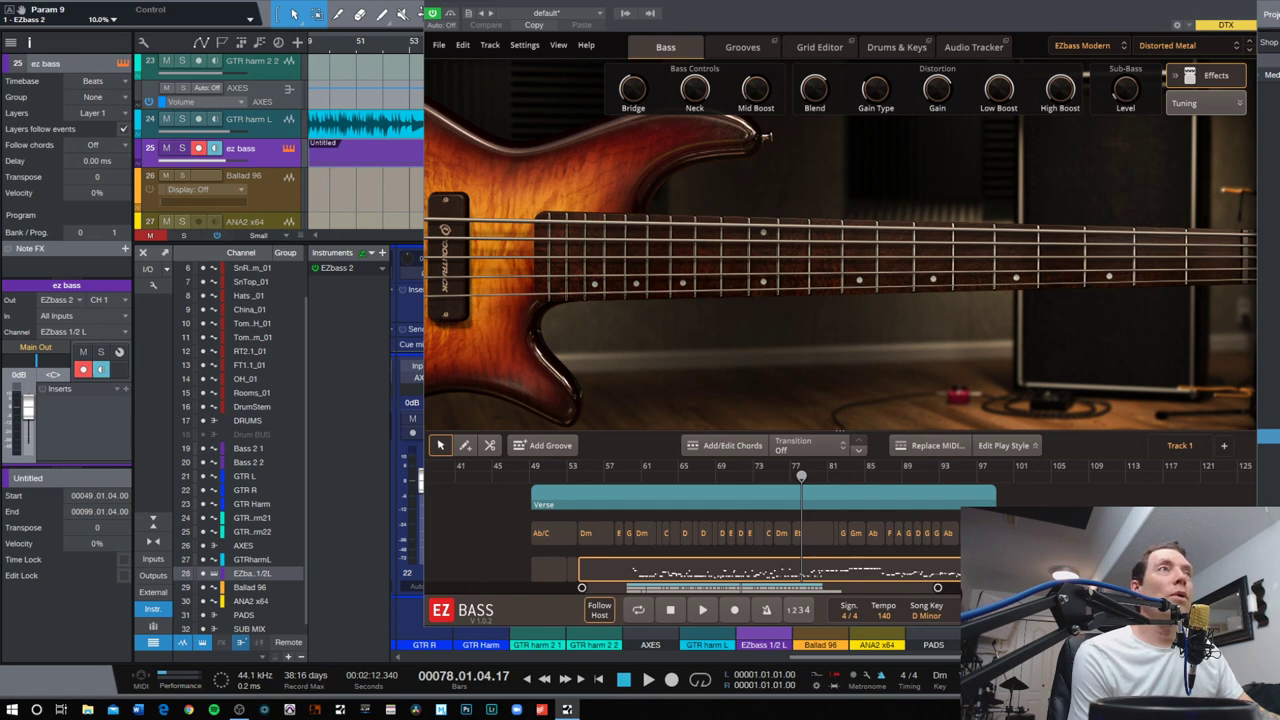
mouse_move(640, 12)
left_mouse_down()
mouse_move(674, 18)
mouse_move(594, 3)
mouse_move(636, 7)
left_mouse_up()
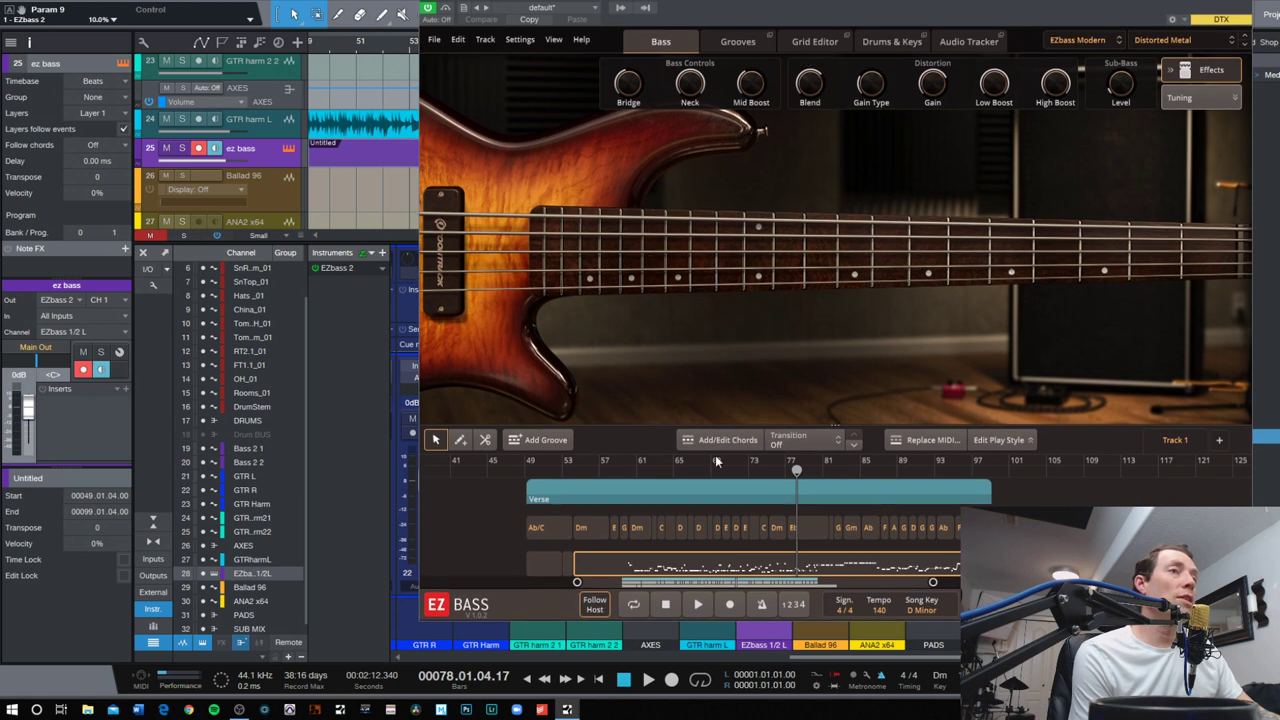
left_click(697, 606)
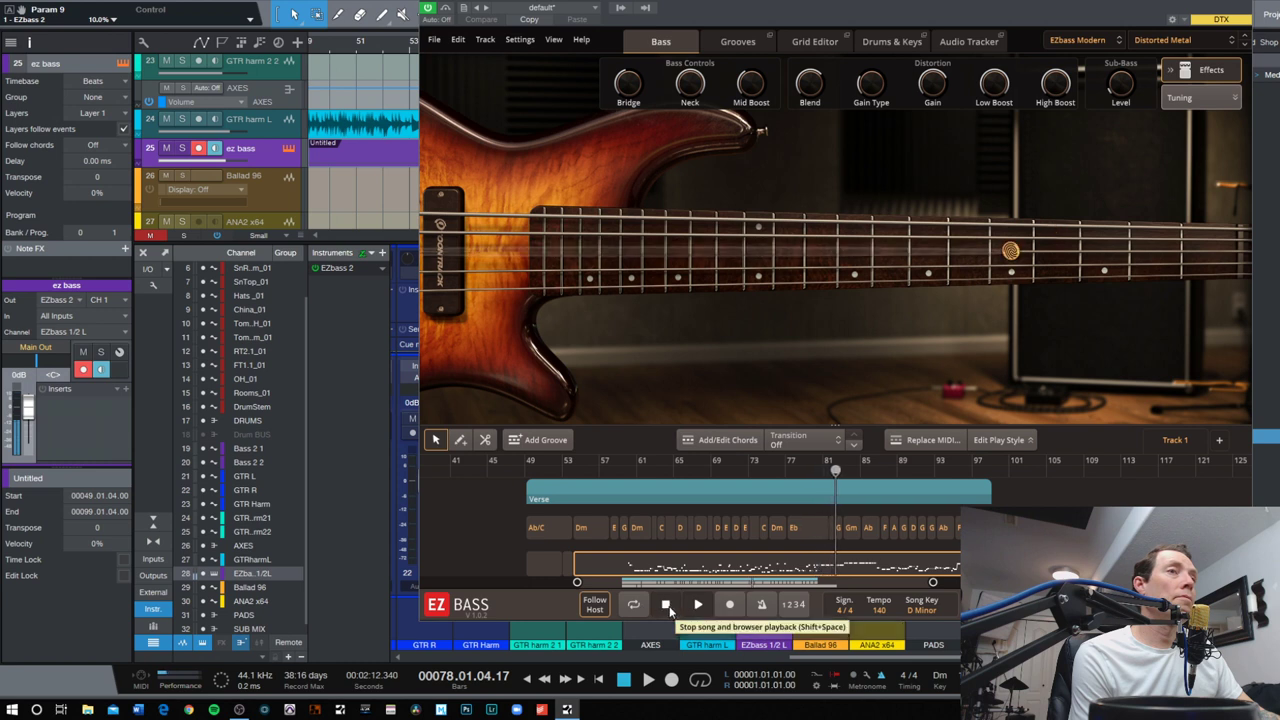
left_click(667, 606)
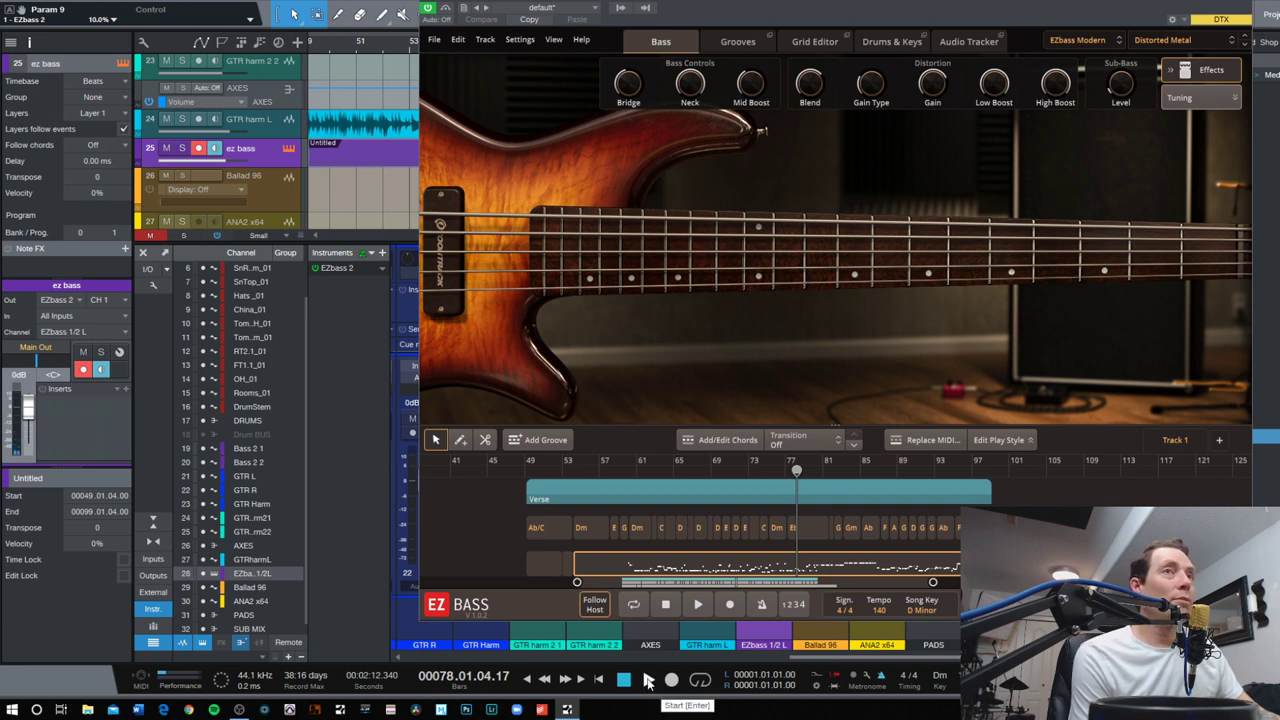
Play the song from bar 78 with the host transport, stop EZbass's internal playback, and close the instrument window
left_click(648, 680)
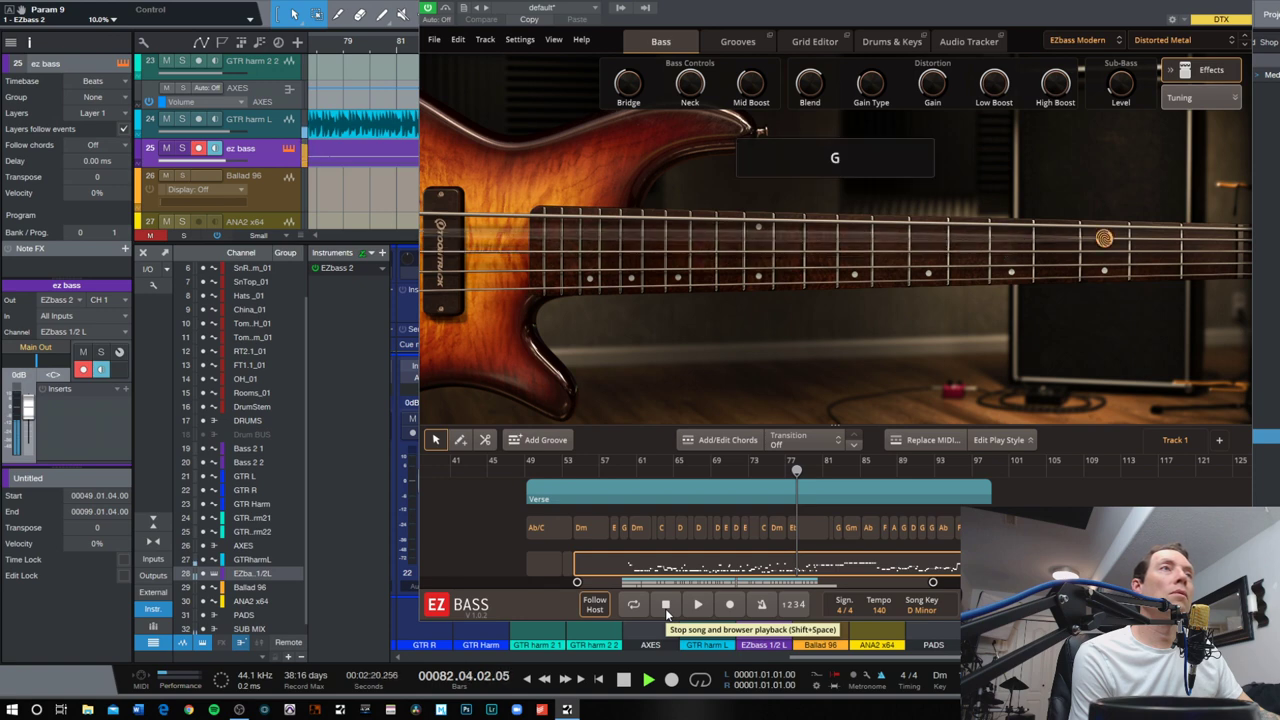
key("F5")
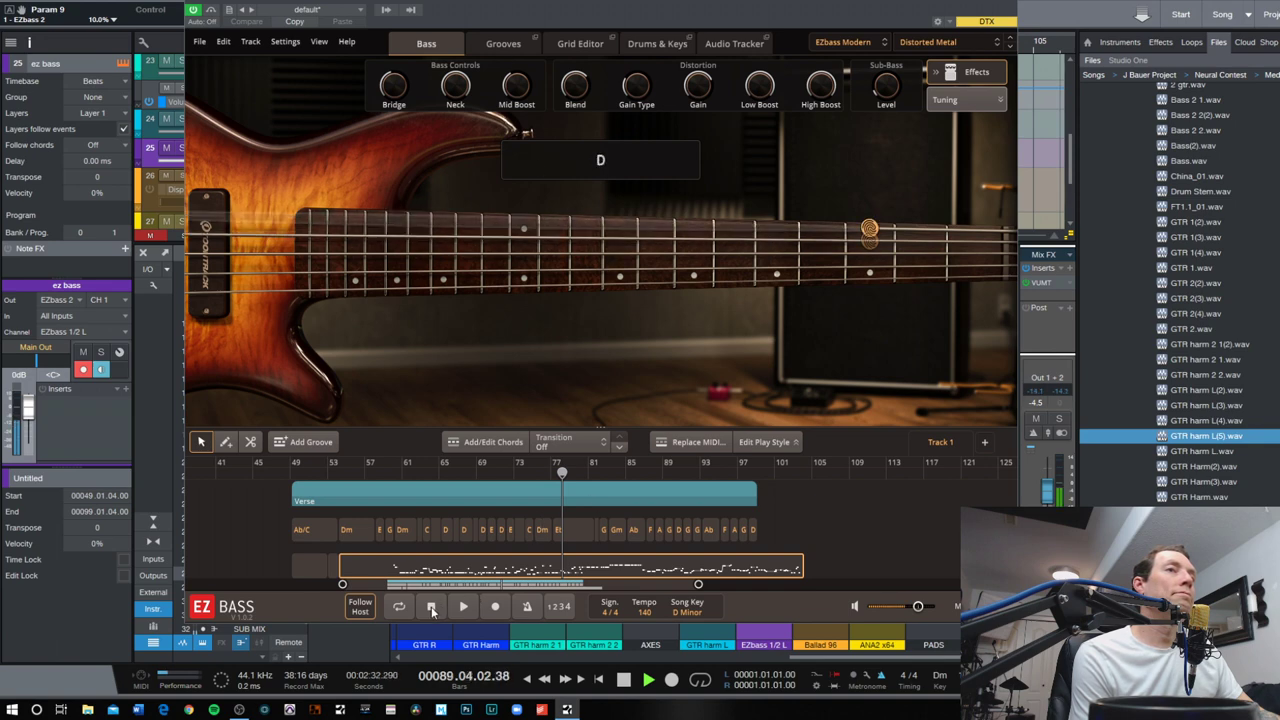
left_click(432, 610)
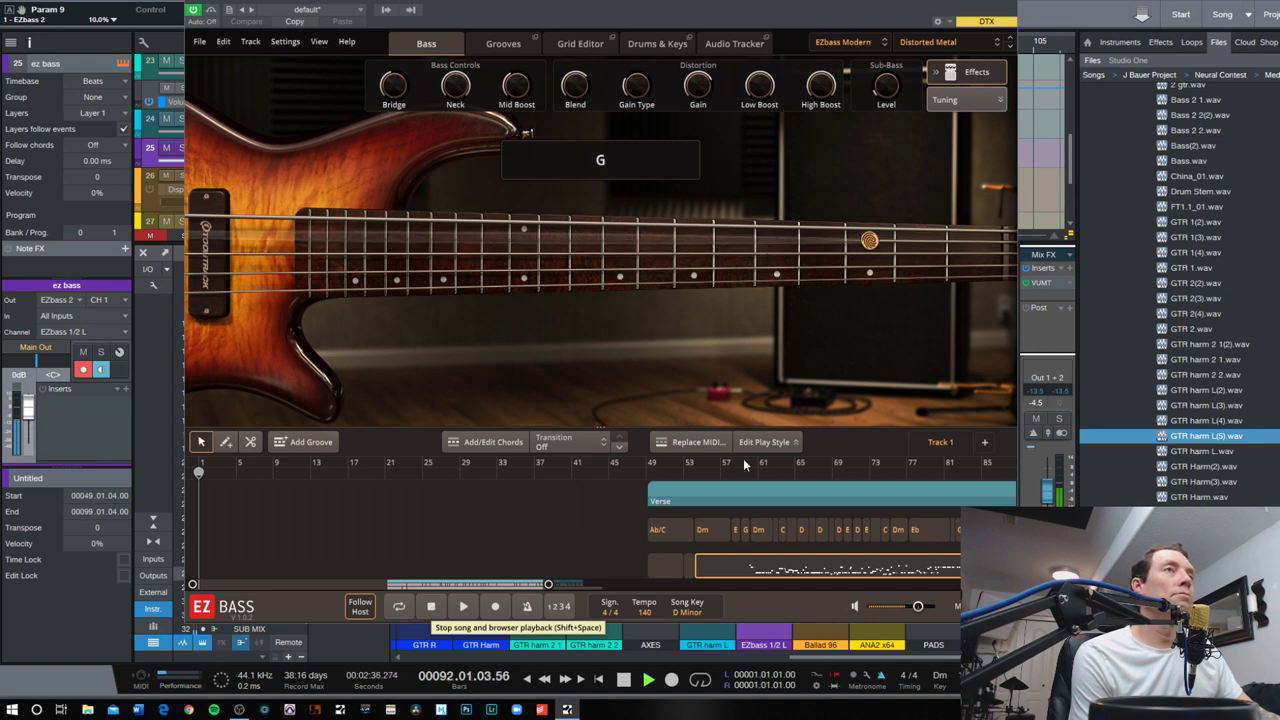
left_click(514, 249)
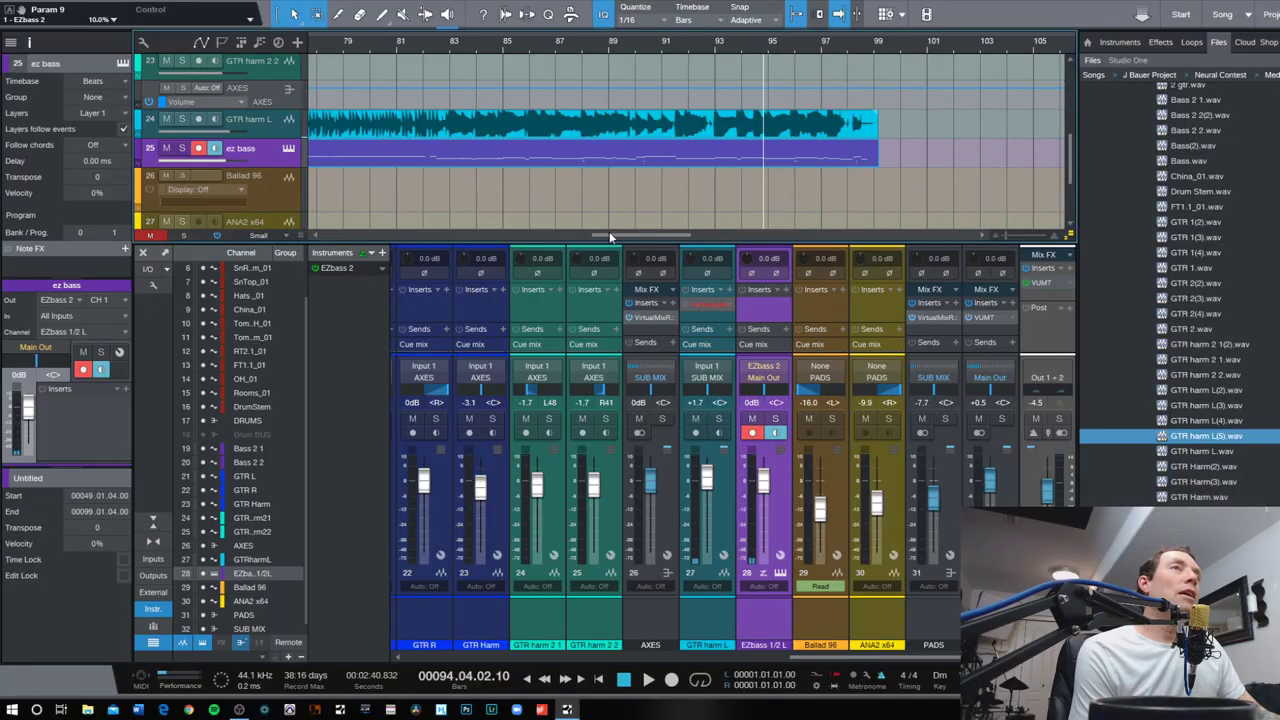
Play the song from bar 55 with the host transport, stopping EZbass's internal playback in its instrument window and closing that window
left_click_drag(600, 51, 617, 637)
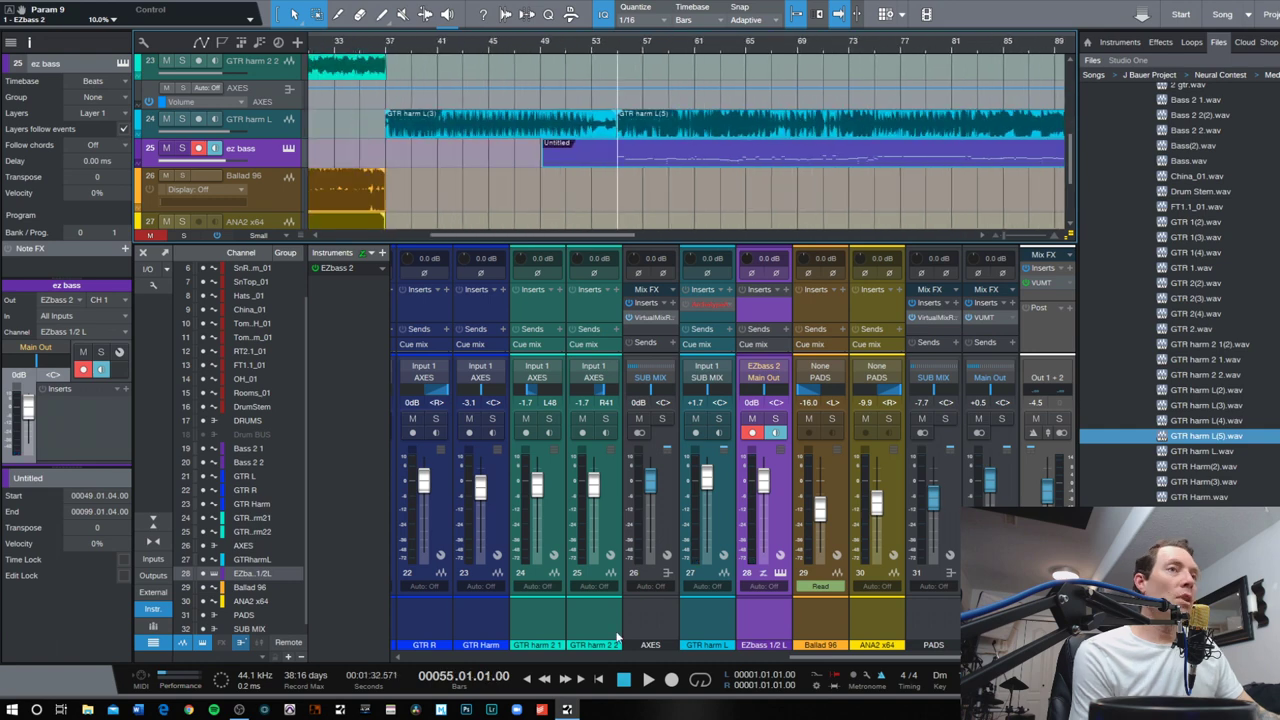
left_click(647, 680)
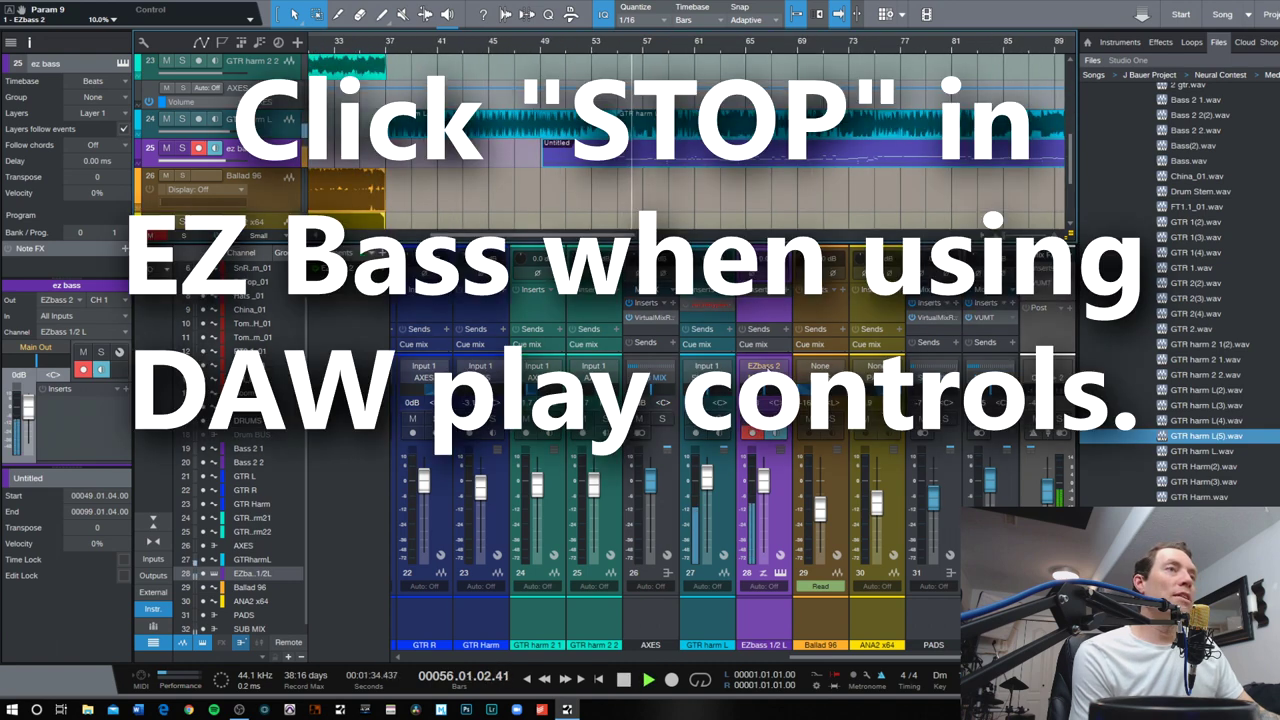
left_click(763, 366)
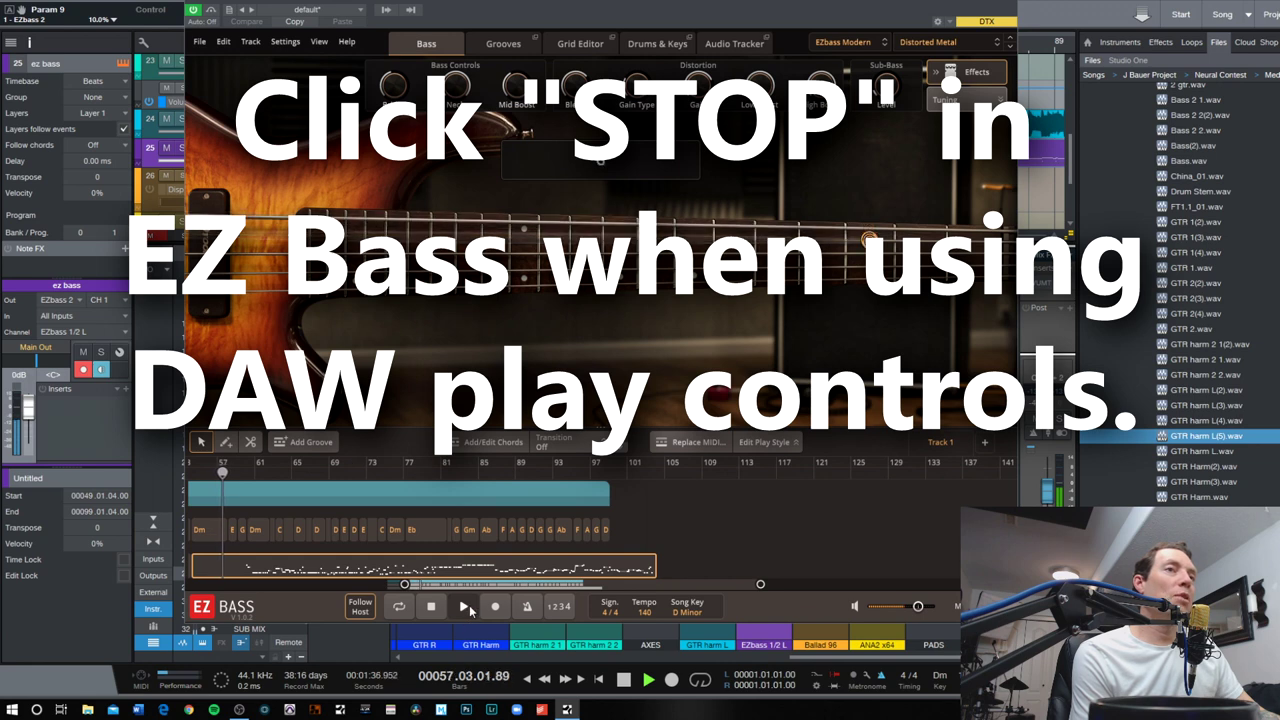
left_click(434, 610)
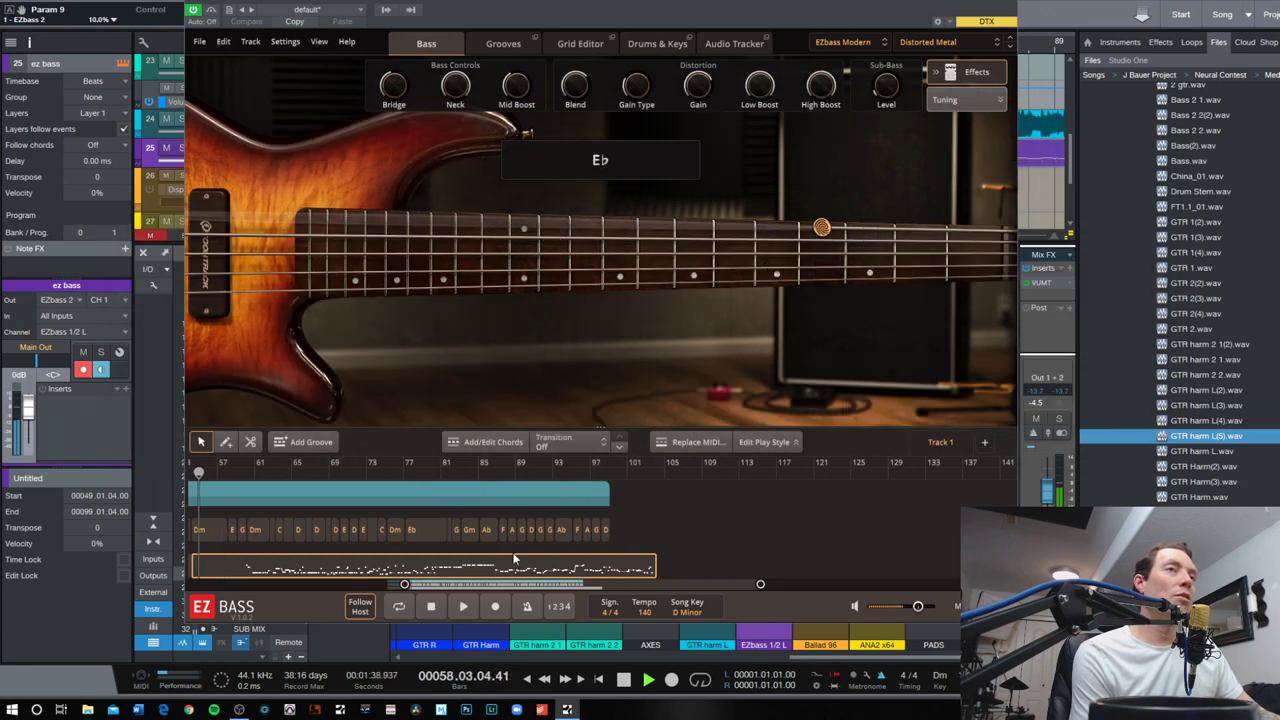
key("ctrl+w")
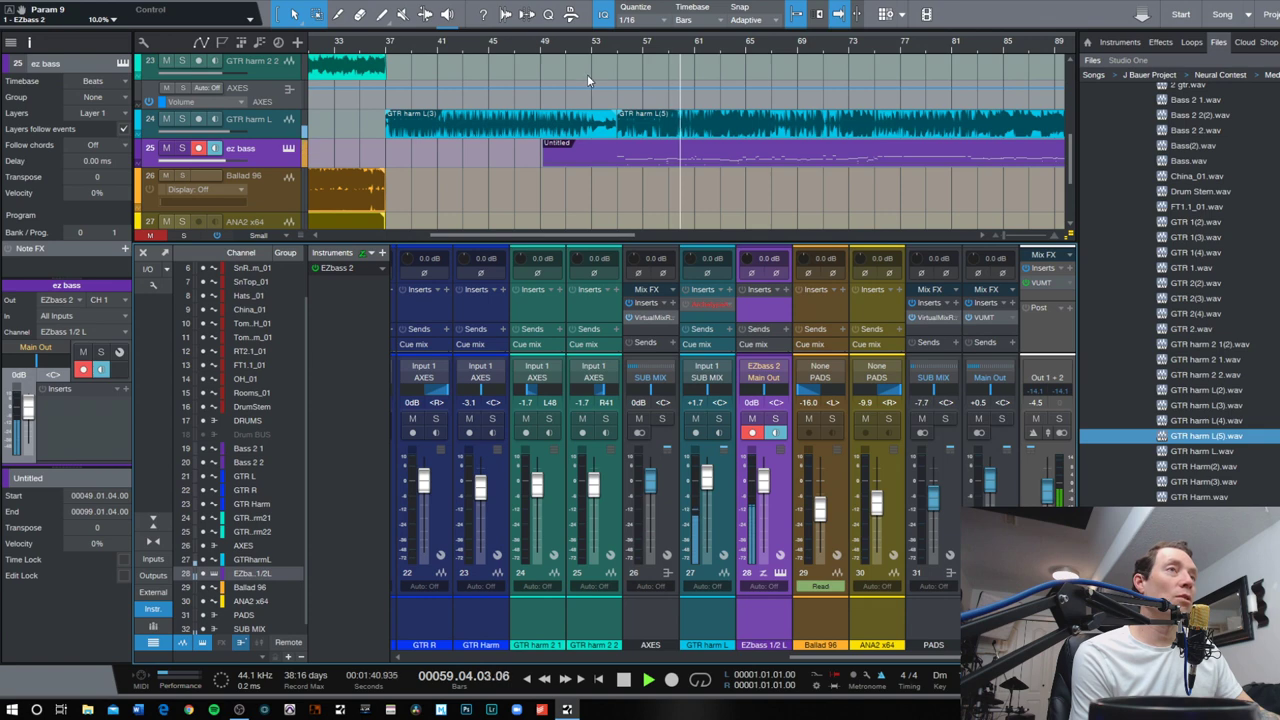